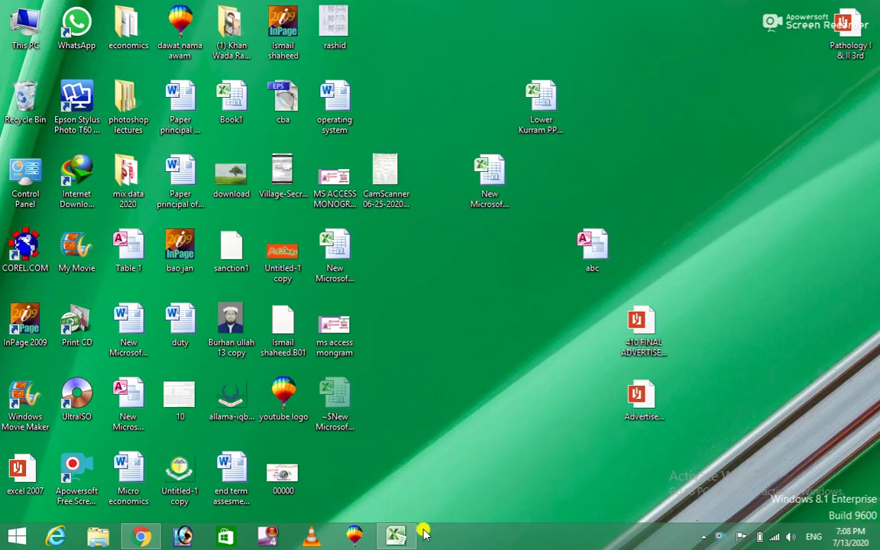
# - Restore the student list workbook from the taskbar
pyautogui.click(396, 535)
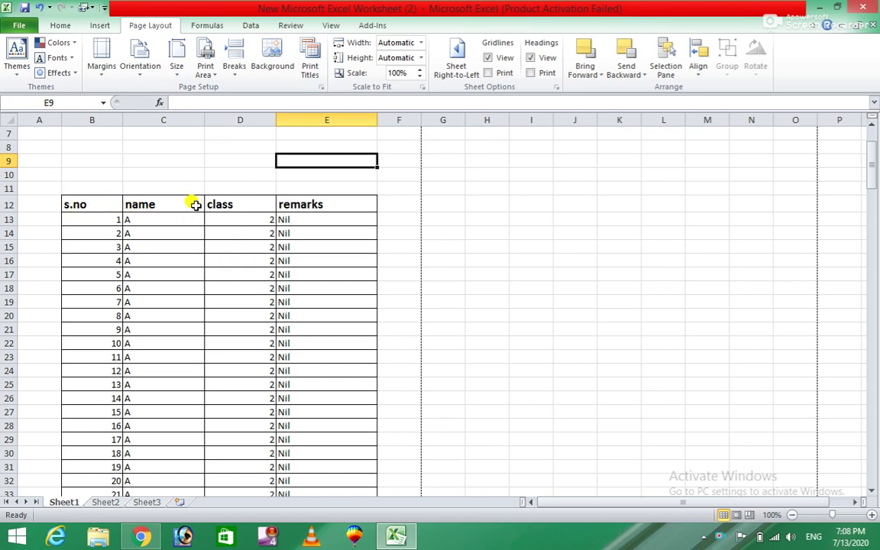
# - Review the student list print preview across its 5 portrait Letter pages, then return to the sheet
pyautogui.click(21, 25)
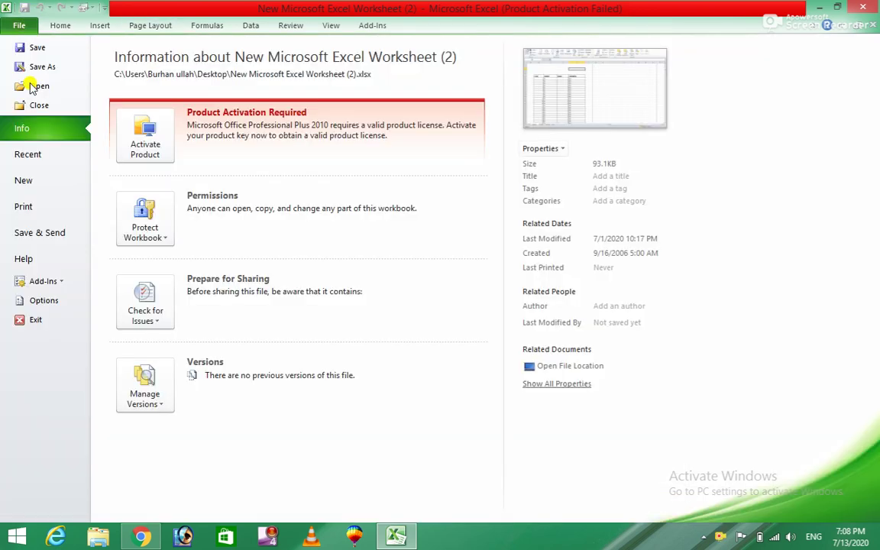
pyautogui.click(25, 211)
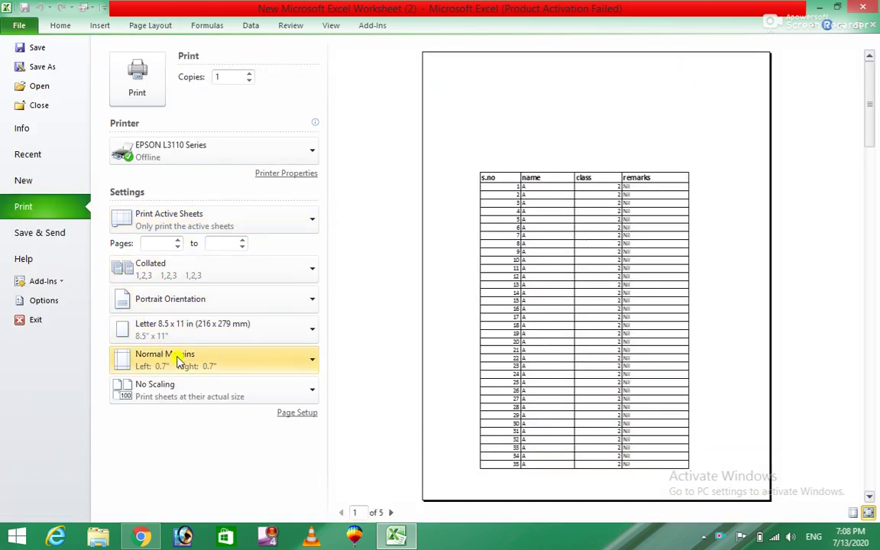
pyautogui.scroll(-2, 565, 240)
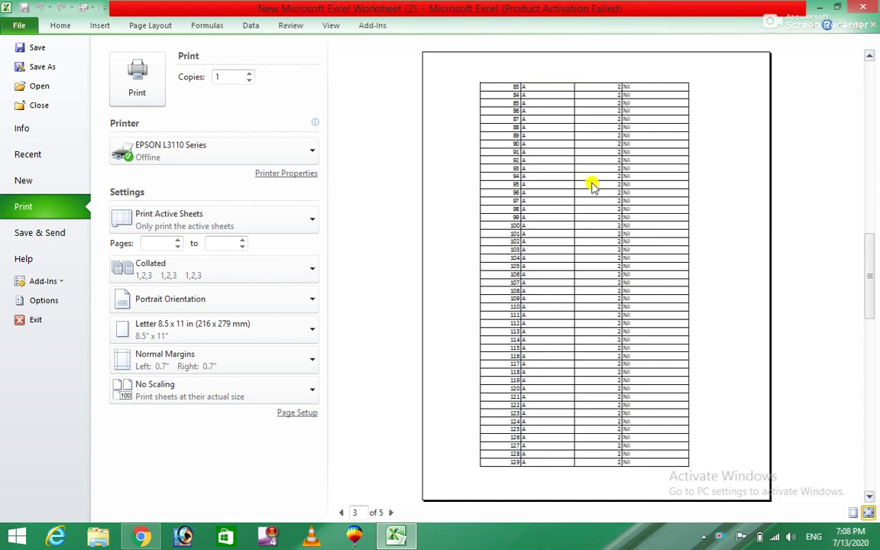
pyautogui.scroll(-2, 591, 187)
pyautogui.scroll(4, 550, 111)
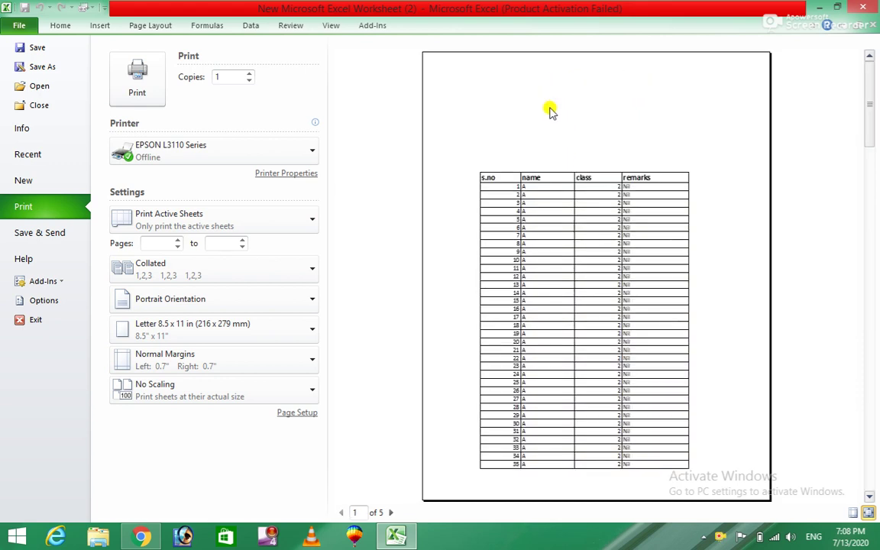
pyautogui.click(61, 27)
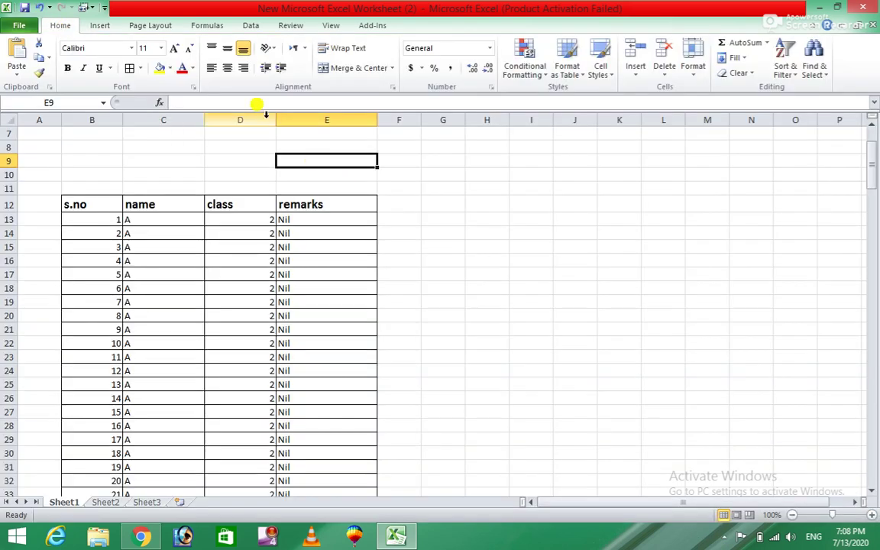
# - Set print titles to repeat row $12:$12 at the top and column $B:$B at the left
pyautogui.click(147, 26)
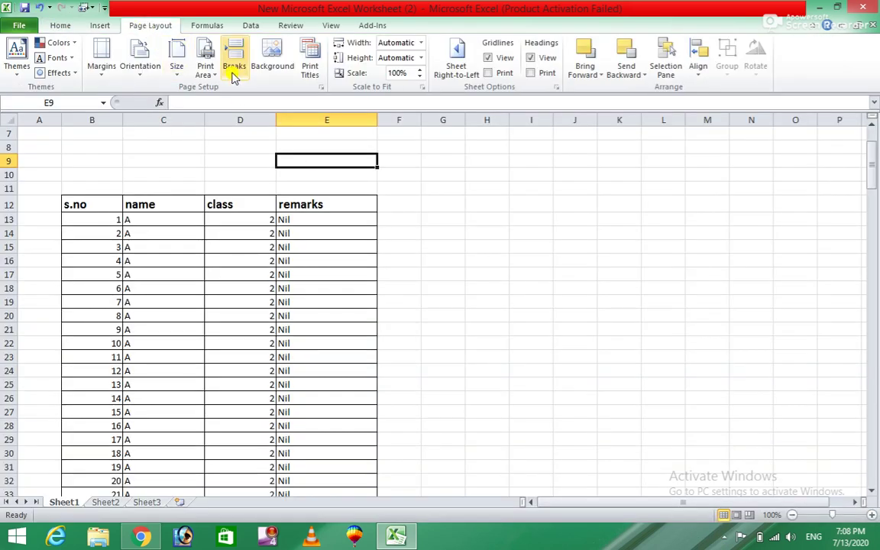
pyautogui.click(310, 65)
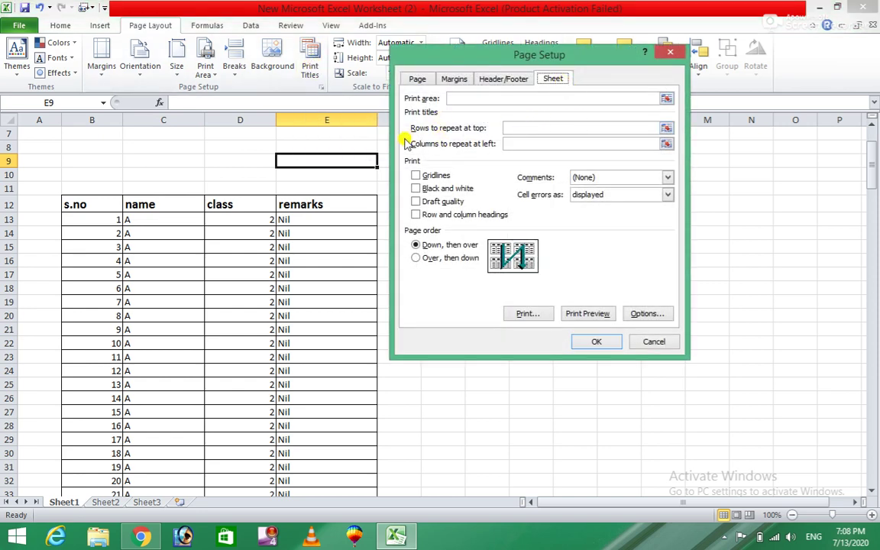
pyautogui.click(543, 129)
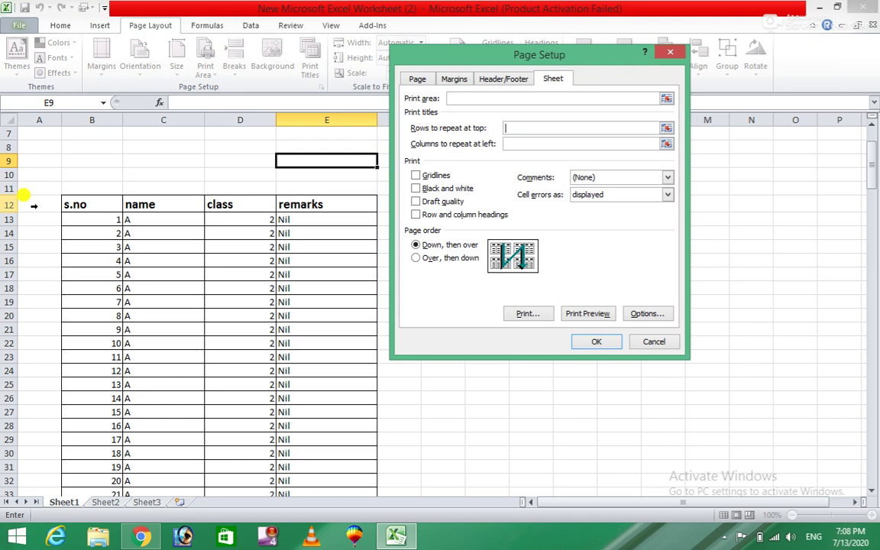
pyautogui.click(16, 197)
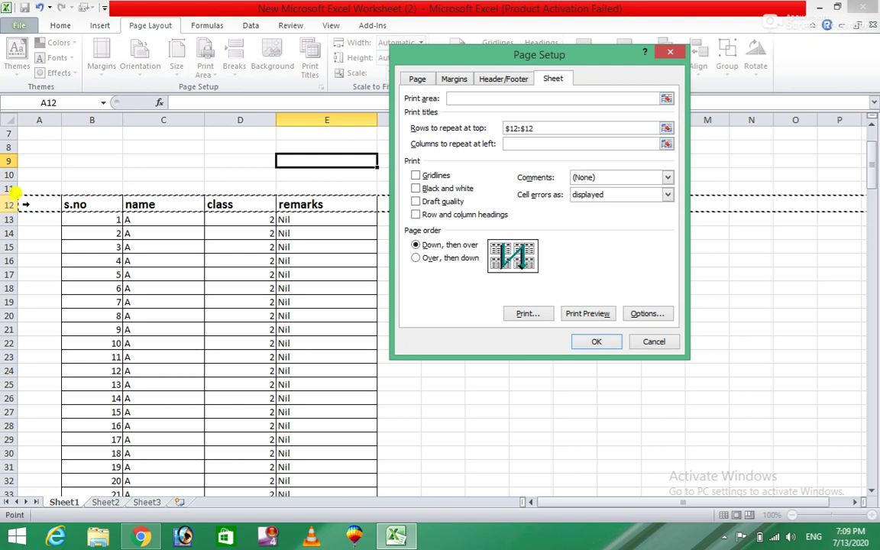
pyautogui.click(519, 144)
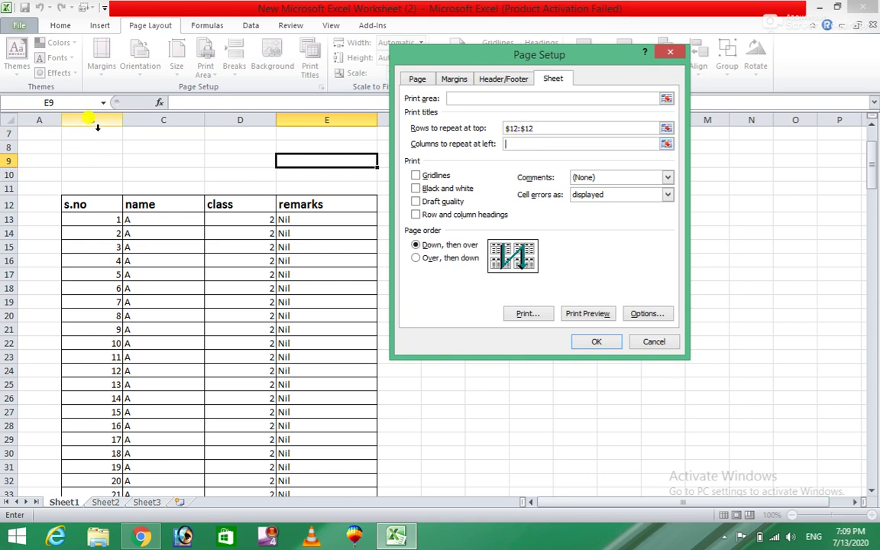
pyautogui.click(90, 120)
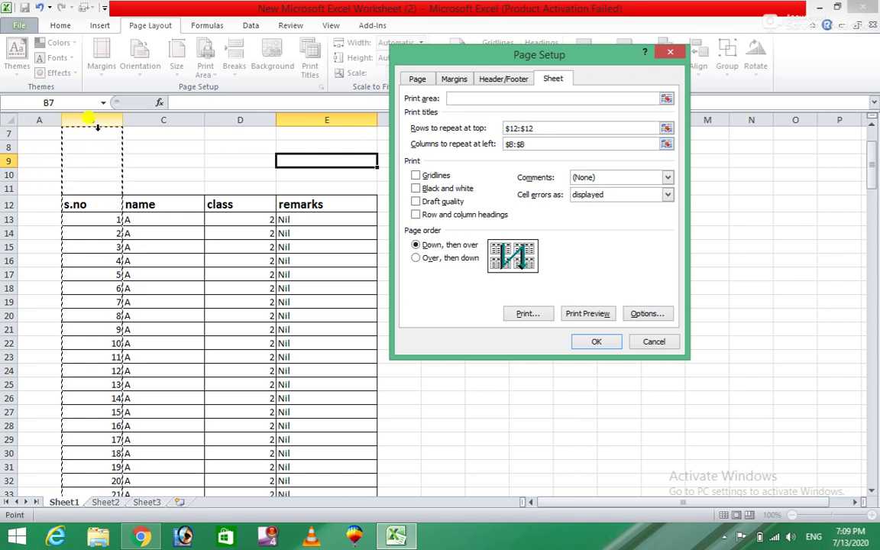
# - Preview the five printed pages with the repeating titles, then go back to Page Layout
pyautogui.click(578, 316)
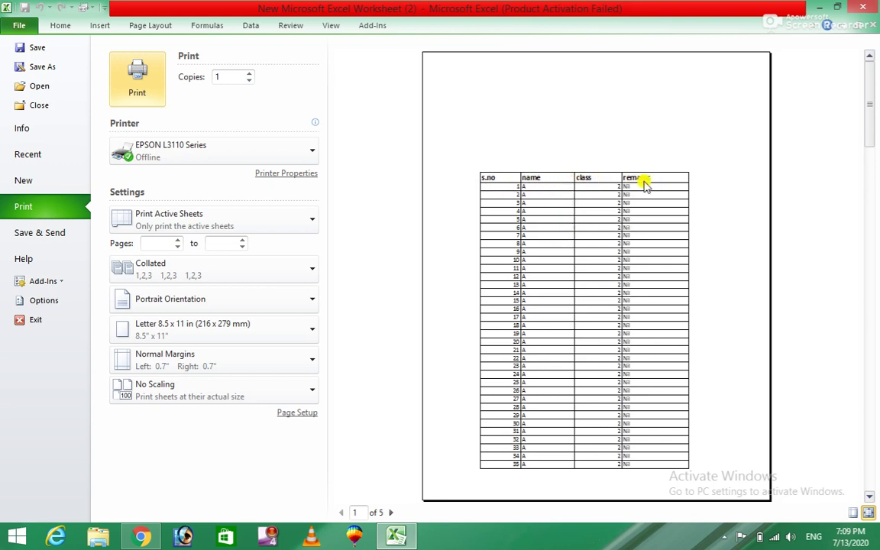
pyautogui.scroll(-1, 644, 182)
pyautogui.scroll(-1, 615, 132)
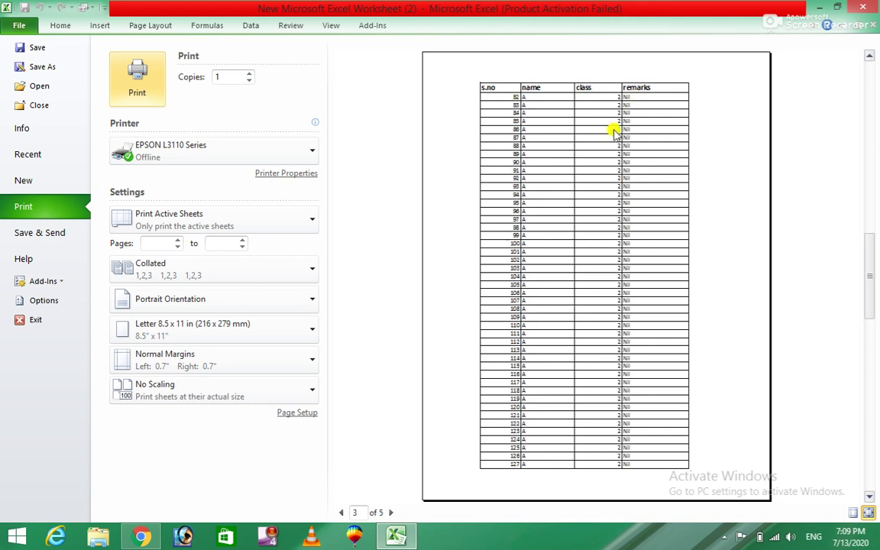
pyautogui.scroll(-1, 541, 106)
pyautogui.scroll(-1, 535, 109)
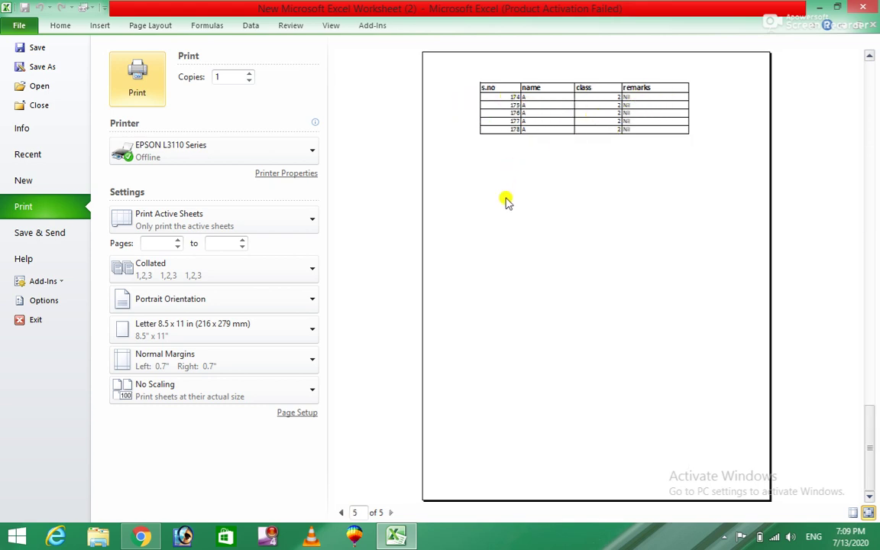
pyautogui.click(143, 26)
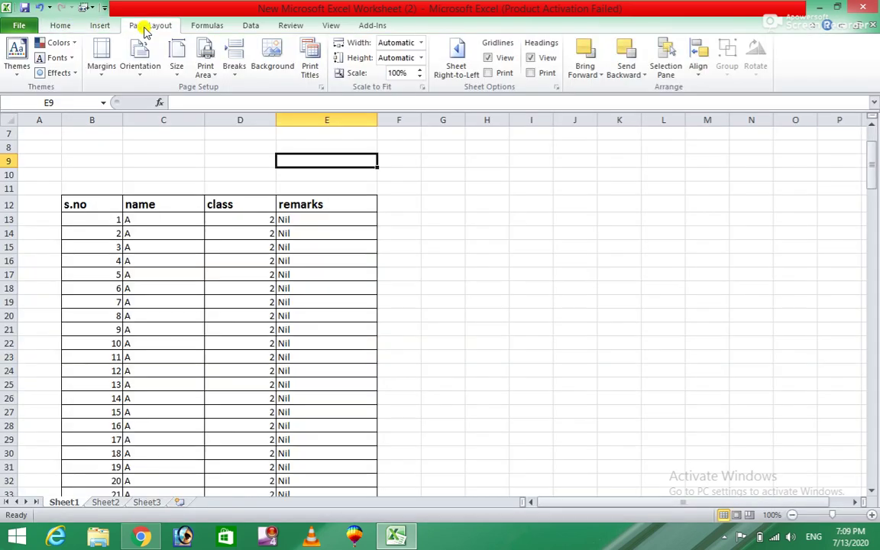
# - Turn on printing of row and column headings and check them in the five-page preview
pyautogui.click(309, 70)
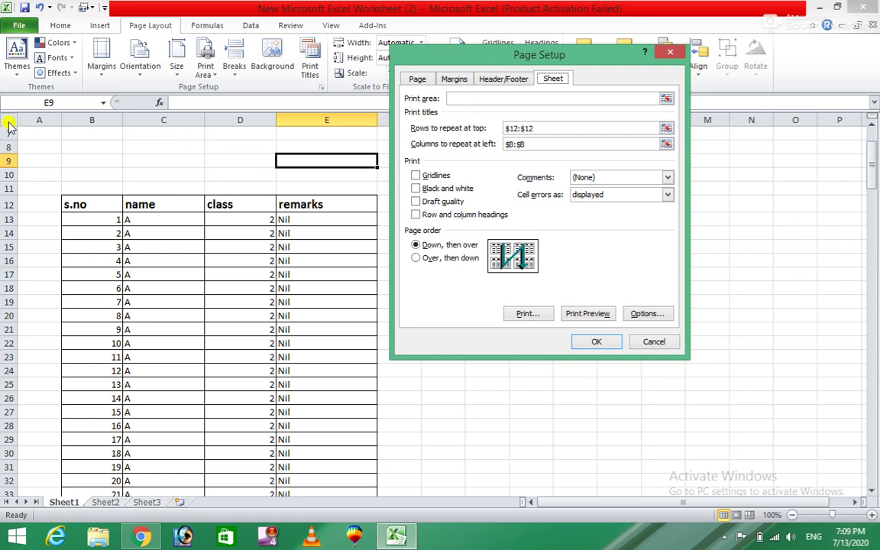
pyautogui.click(418, 217)
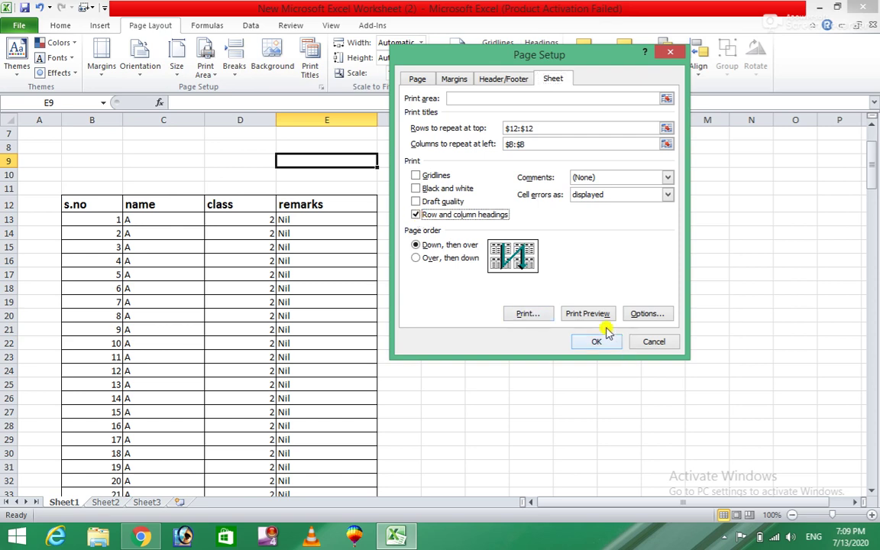
pyautogui.click(585, 312)
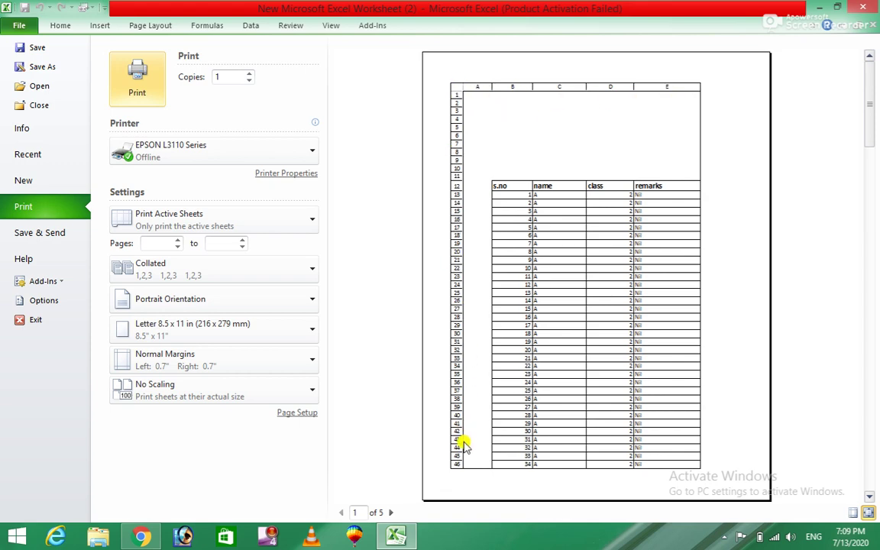
pyautogui.scroll(-2, 524, 201)
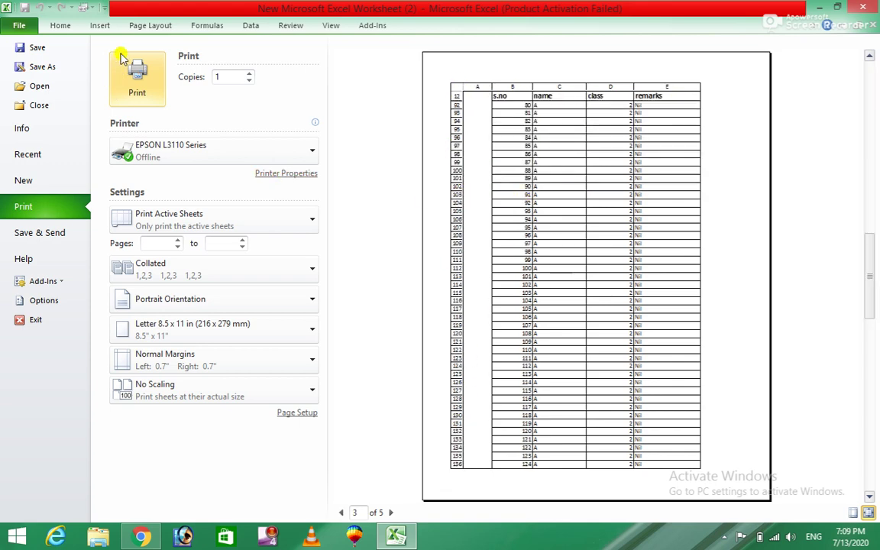
pyautogui.click(139, 25)
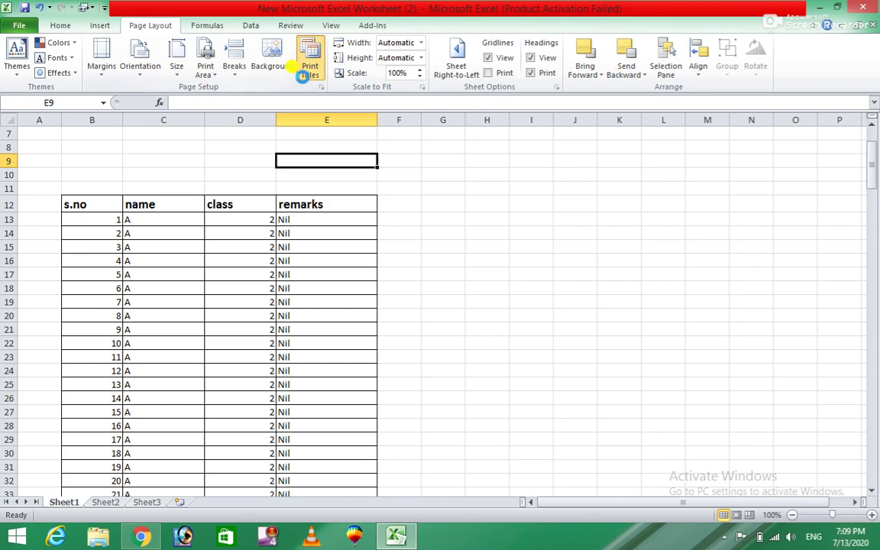
pyautogui.click(303, 76)
pyautogui.click(417, 216)
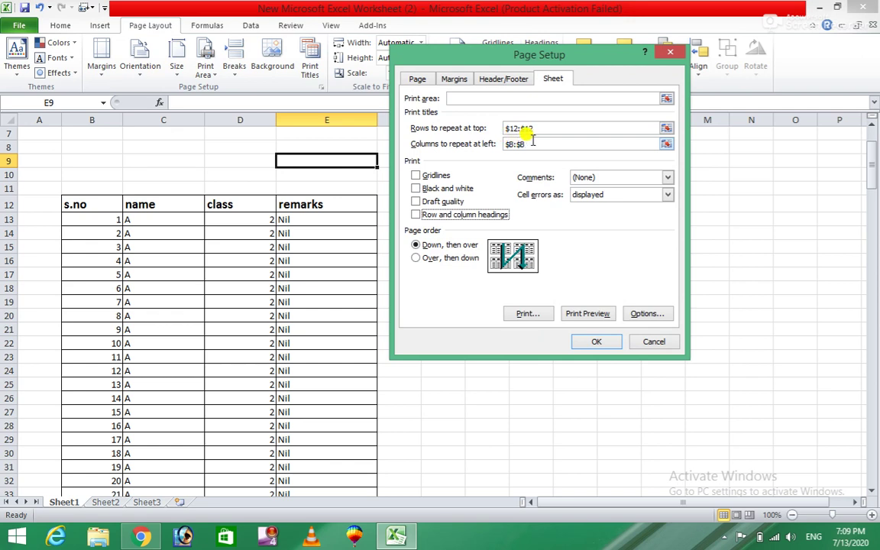
pyautogui.click(417, 175)
pyautogui.click(585, 313)
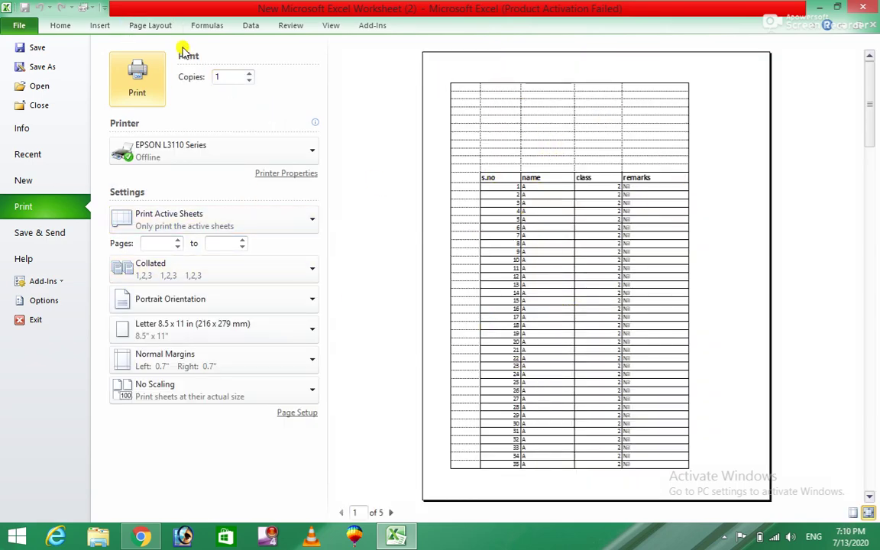
pyautogui.click(150, 25)
pyautogui.click(312, 73)
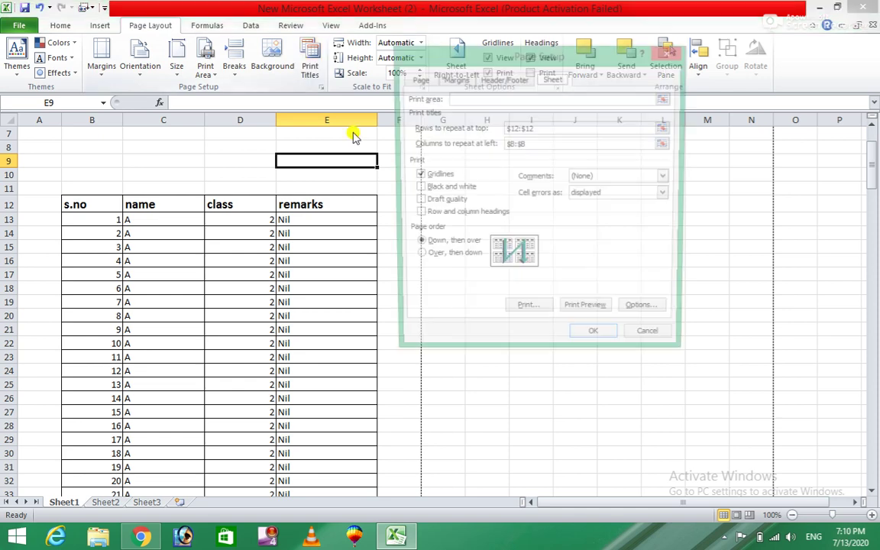
pyautogui.click(414, 176)
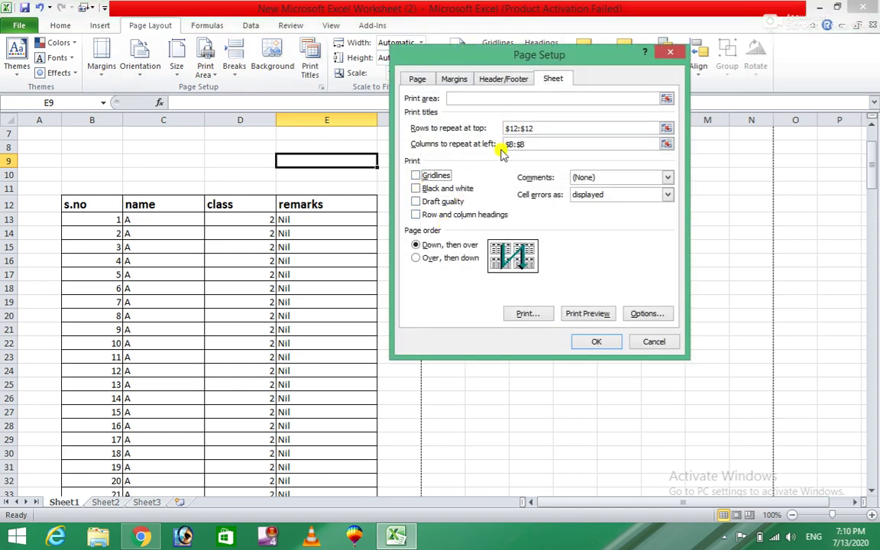
pyautogui.doubleClick(526, 139)
pyautogui.press('Delete')
pyautogui.click(533, 126)
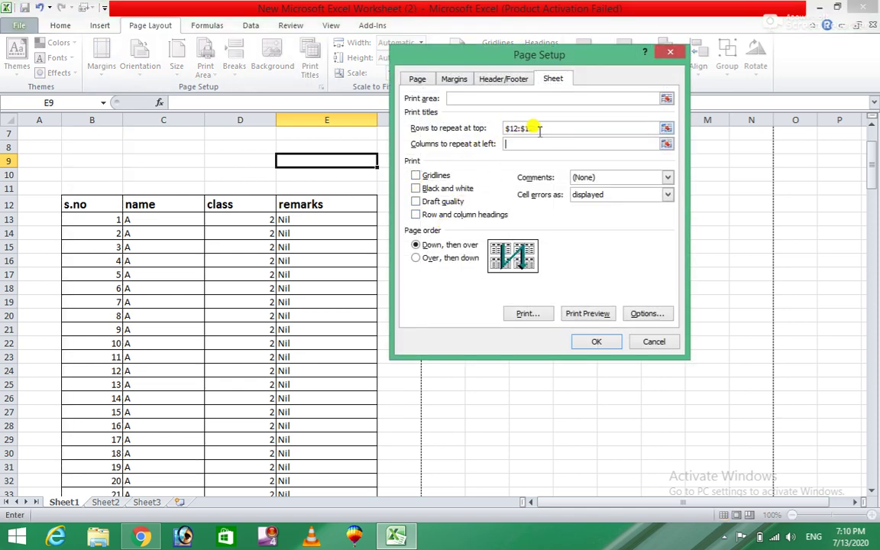
pyautogui.click(473, 128)
pyautogui.press('Delete')
pyautogui.click(592, 340)
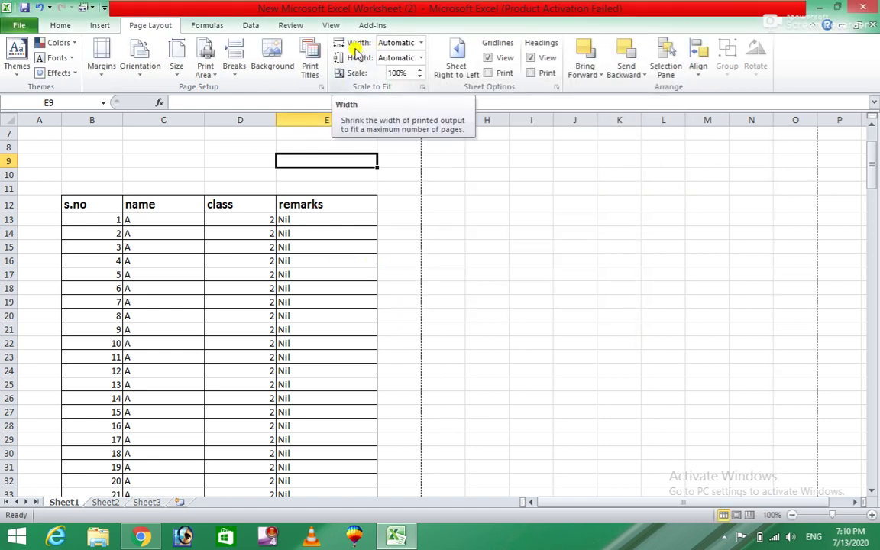
# - Fit the student list to 1 page wide by 1 page tall (24%) and preview it
pyautogui.click(421, 43)
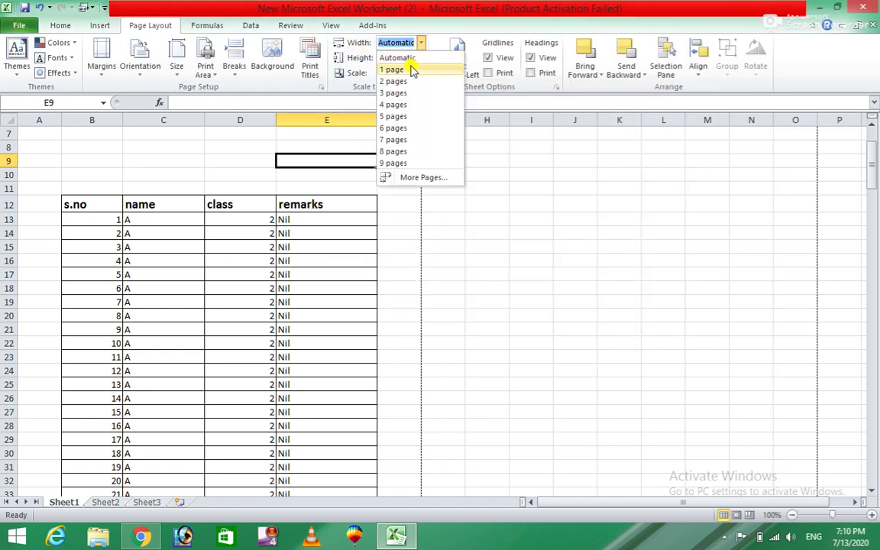
pyautogui.scroll(-10, 168, 317)
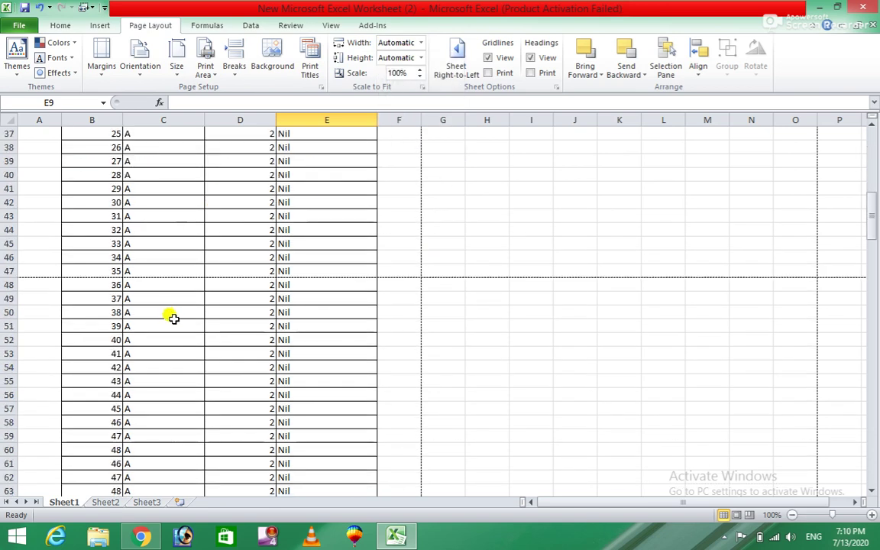
pyautogui.scroll(-6, 173, 314)
pyautogui.scroll(-6, 173, 312)
pyautogui.scroll(-1, 175, 306)
pyautogui.scroll(6, 180, 298)
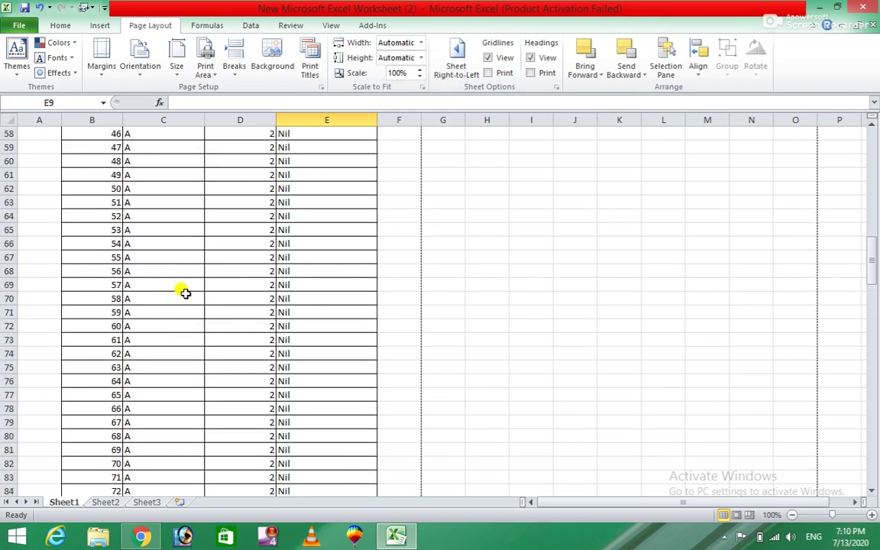
pyautogui.scroll(6, 183, 291)
pyautogui.click(422, 44)
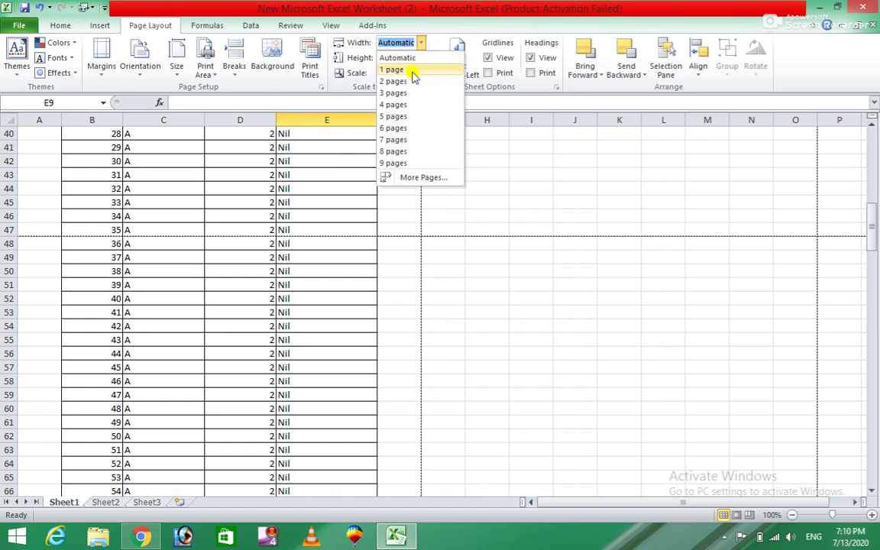
pyautogui.click(399, 71)
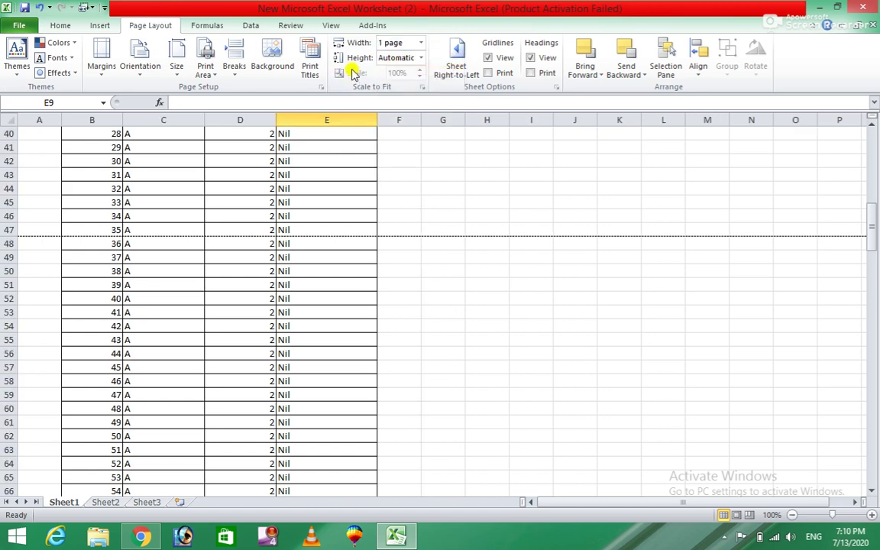
pyautogui.click(421, 58)
pyautogui.click(396, 86)
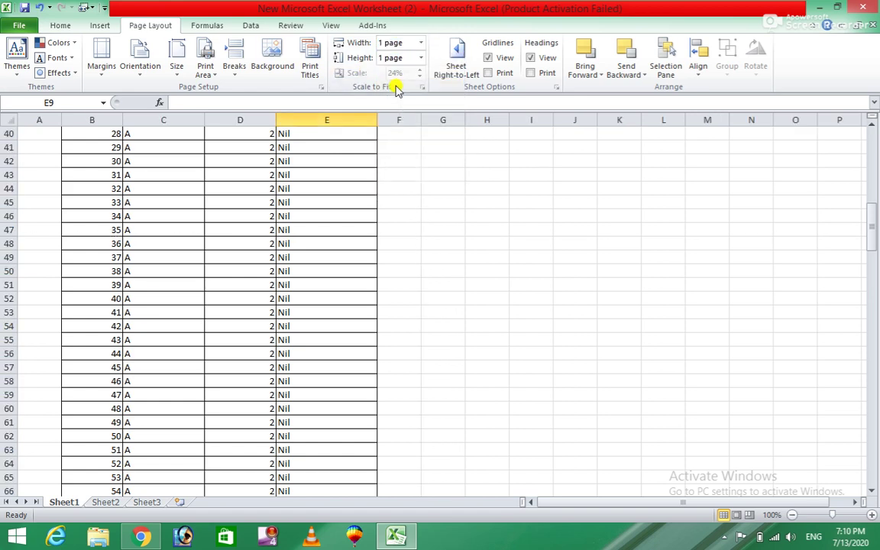
pyautogui.click(19, 25)
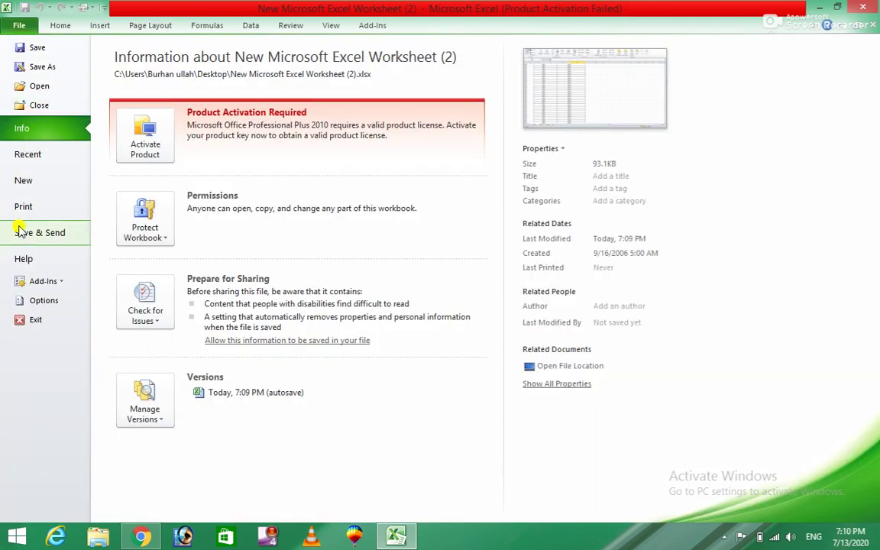
pyautogui.click(23, 206)
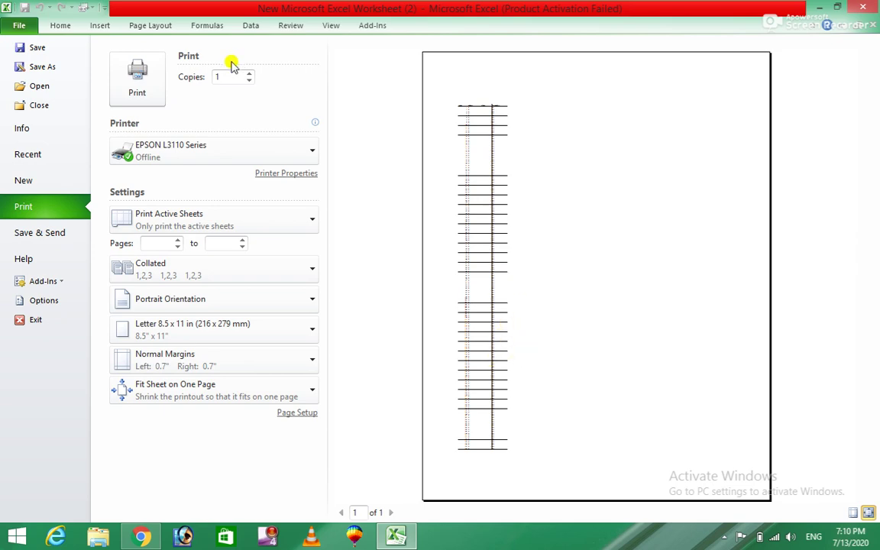
# - Fit the printout to 2 pages wide by 2 pages tall and preview the result
pyautogui.click(148, 26)
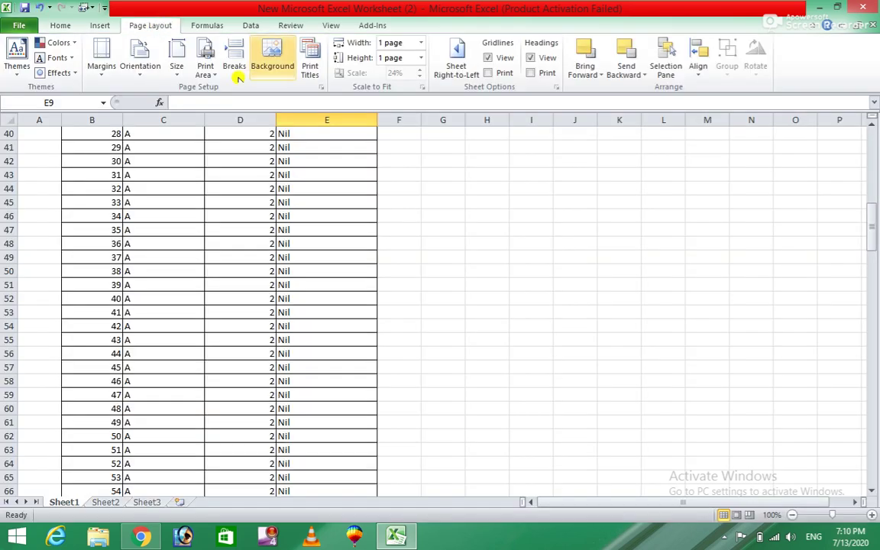
pyautogui.click(421, 42)
pyautogui.click(398, 81)
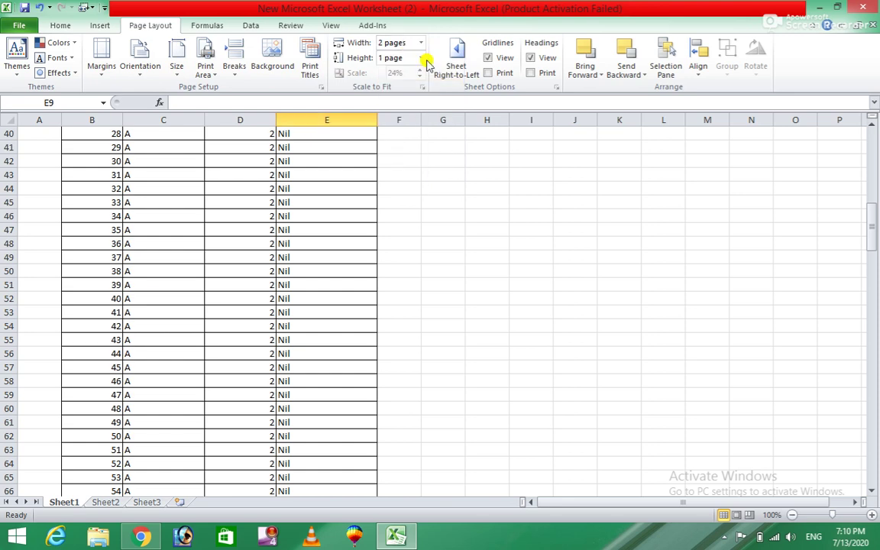
pyautogui.click(423, 60)
pyautogui.click(405, 93)
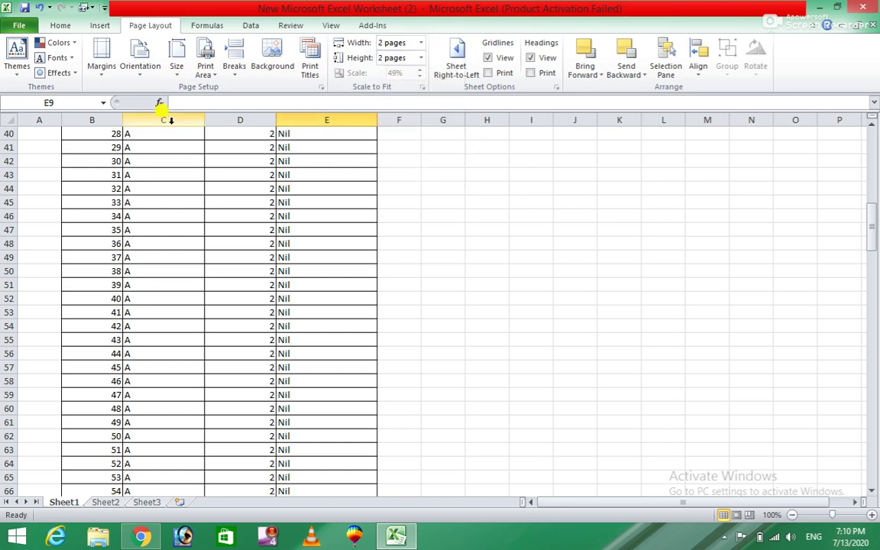
pyautogui.click(21, 26)
pyautogui.click(23, 206)
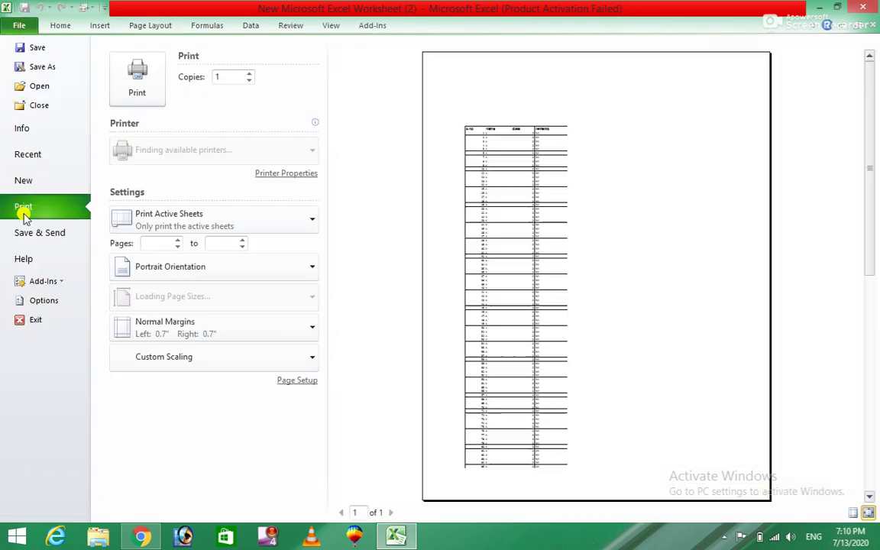
pyautogui.scroll(-2, 541, 232)
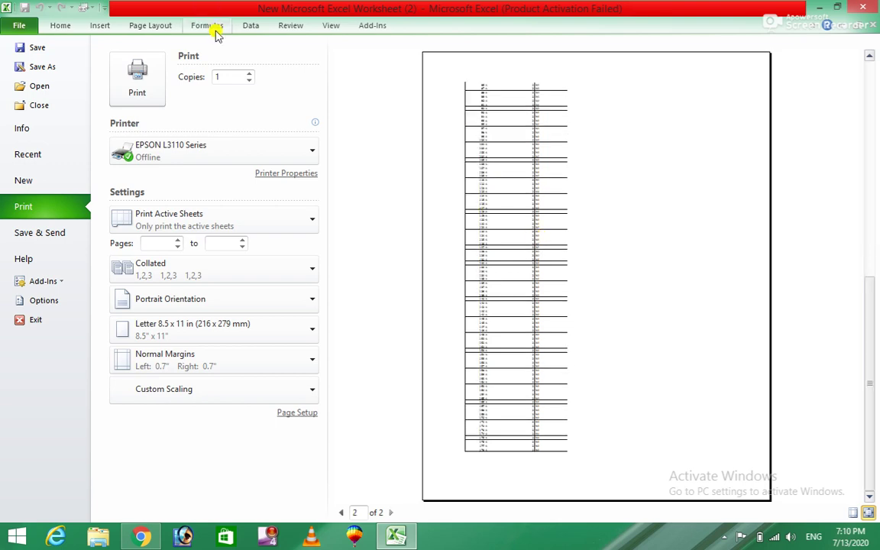
# - Change the fit to 5 pages wide by 5 pages tall, restoring 100% scale, and preview
pyautogui.click(157, 32)
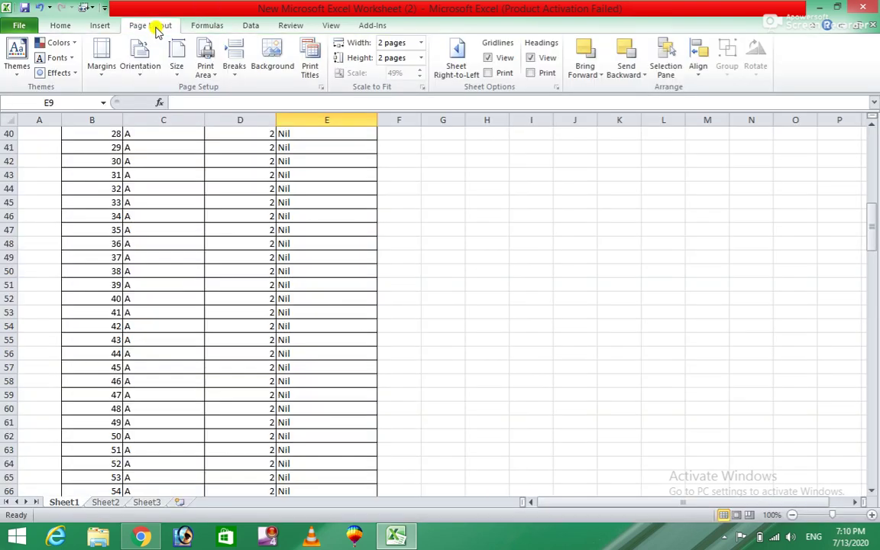
pyautogui.click(420, 43)
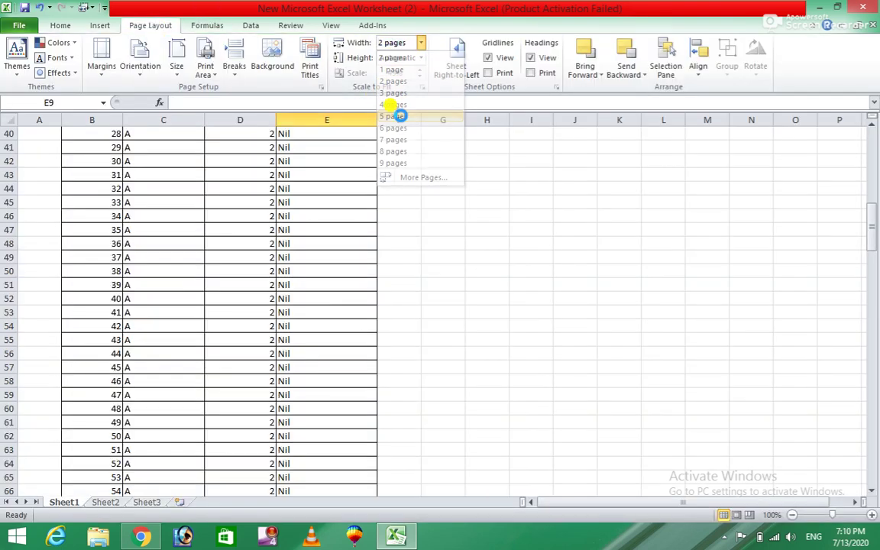
pyautogui.click(403, 119)
pyautogui.click(420, 59)
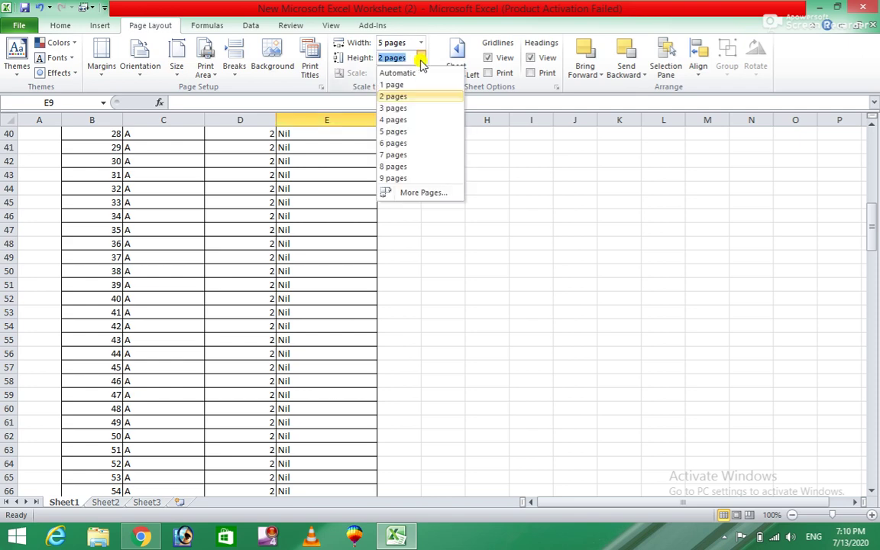
pyautogui.click(394, 131)
pyautogui.click(19, 25)
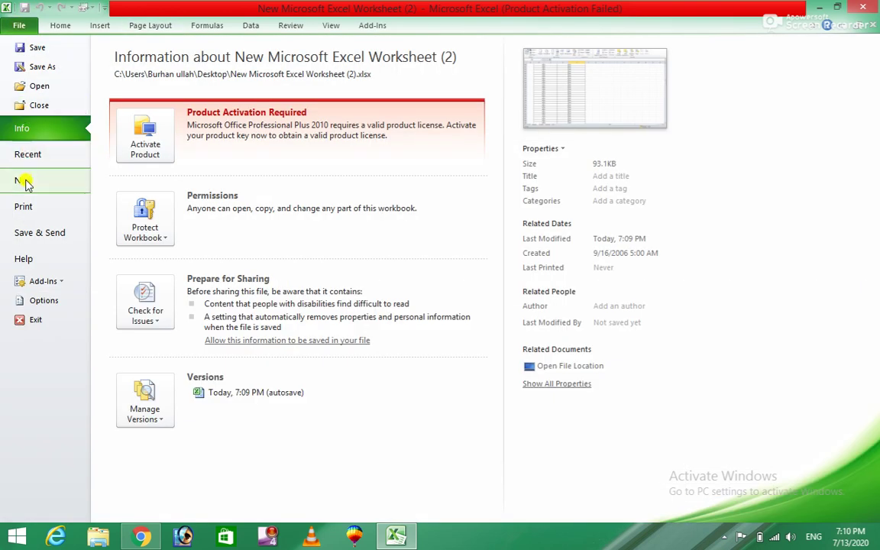
pyautogui.click(28, 205)
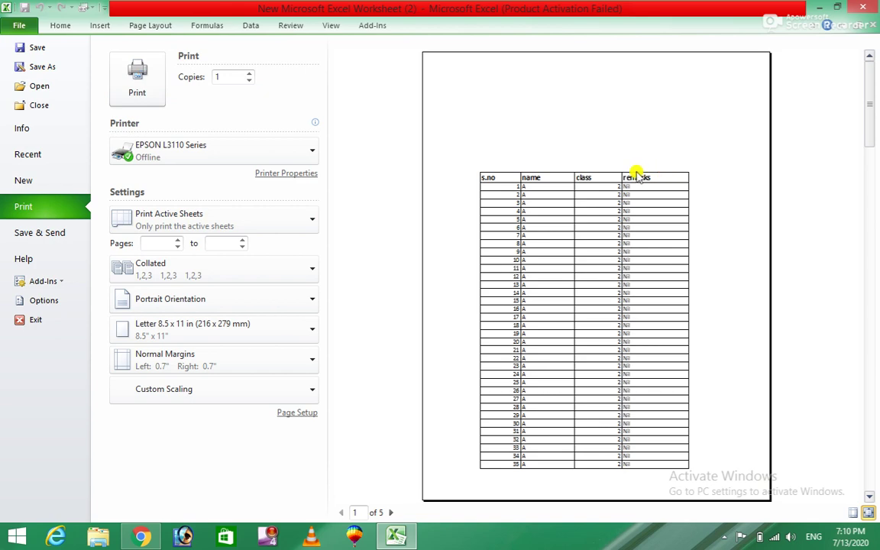
pyautogui.scroll(-1, 623, 178)
pyautogui.scroll(-2, 581, 172)
pyautogui.scroll(1, 125, 12)
# - Set the fit to 8 pages wide by 8 pages tall and confirm the preview still shows 5 pages
pyautogui.click(152, 26)
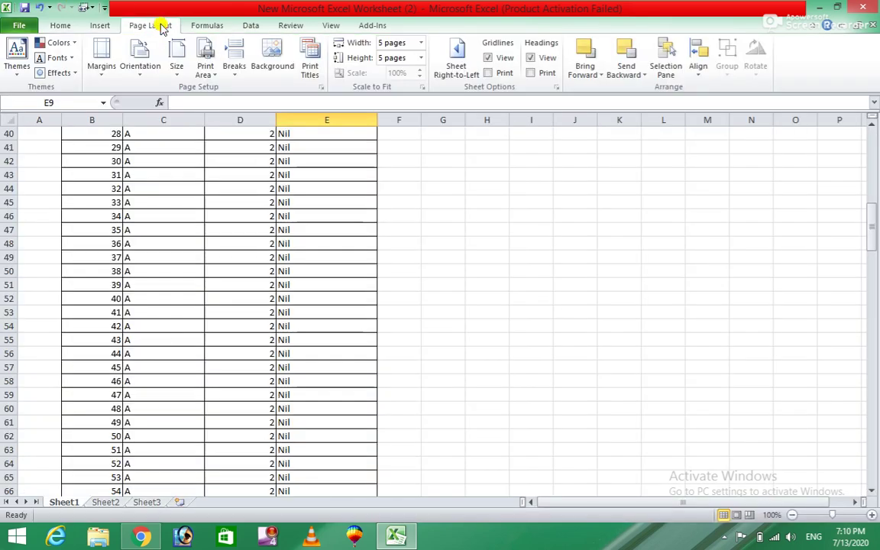
pyautogui.click(420, 42)
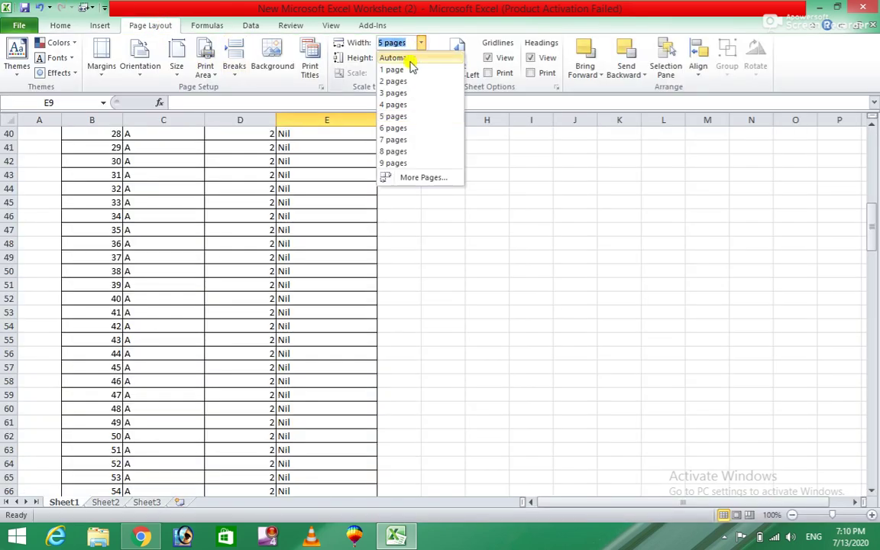
pyautogui.click(394, 150)
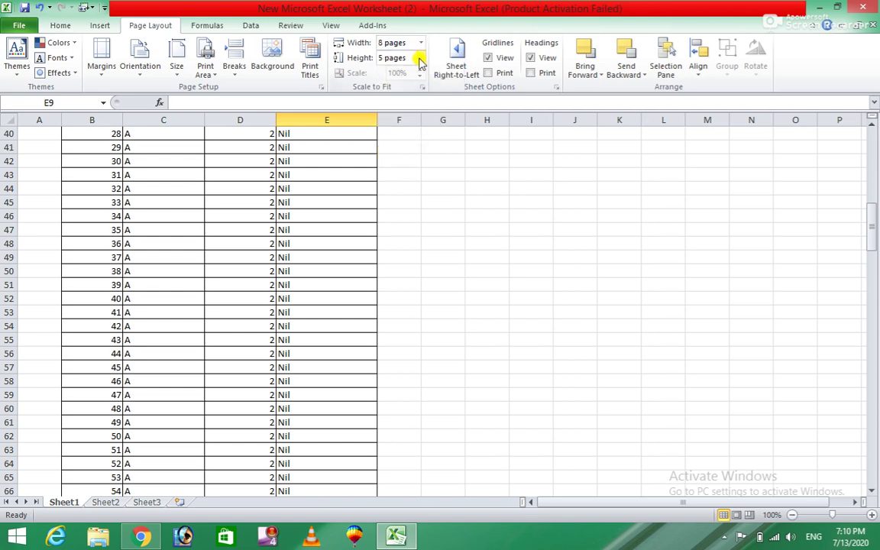
pyautogui.click(419, 59)
pyautogui.click(394, 165)
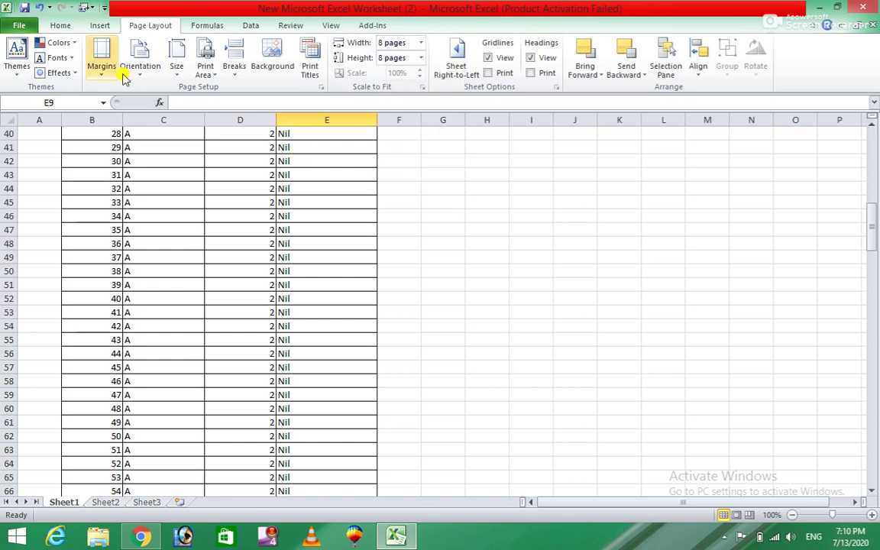
pyautogui.click(19, 25)
pyautogui.click(24, 205)
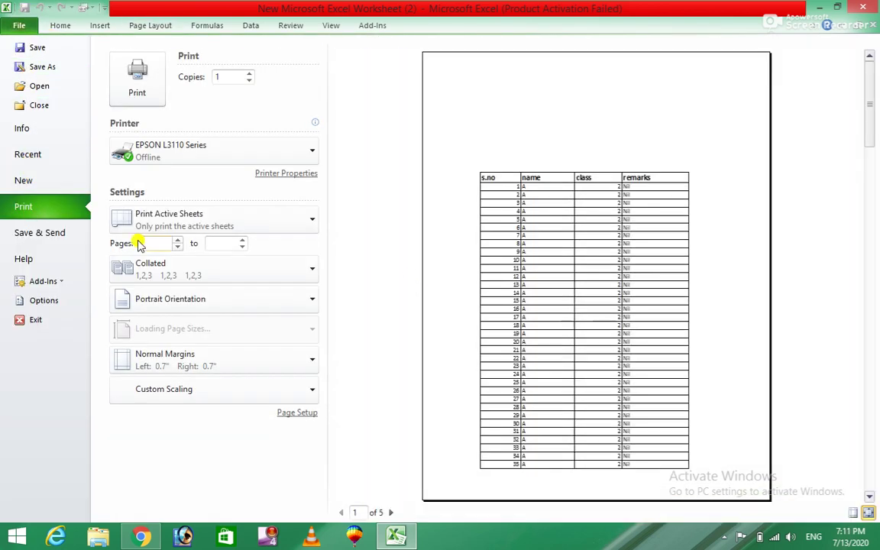
pyautogui.scroll(-3, 537, 227)
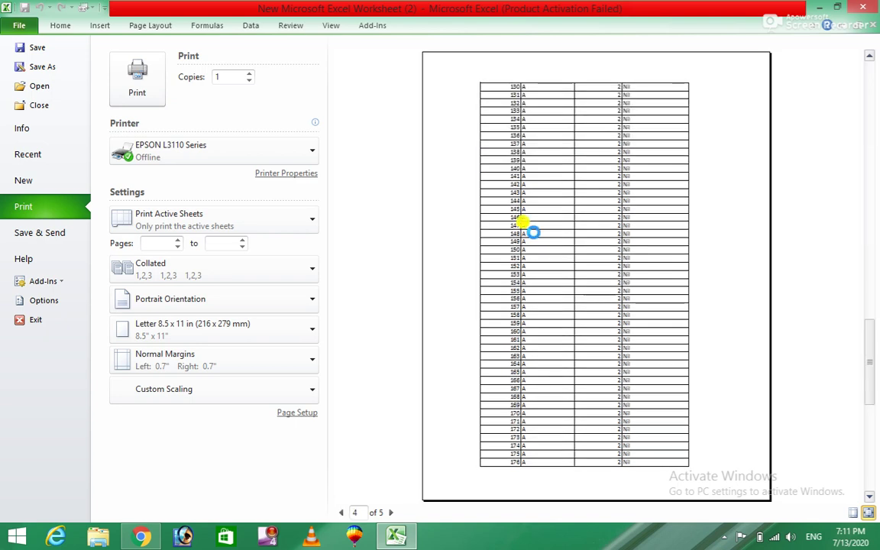
pyautogui.scroll(-1, 535, 233)
pyautogui.scroll(2, 533, 240)
pyautogui.scroll(2, 527, 226)
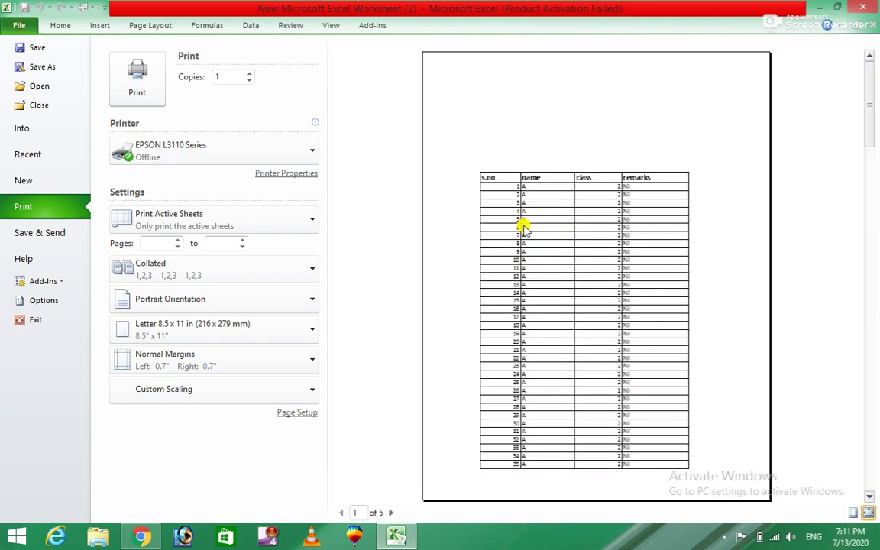
pyautogui.click(160, 25)
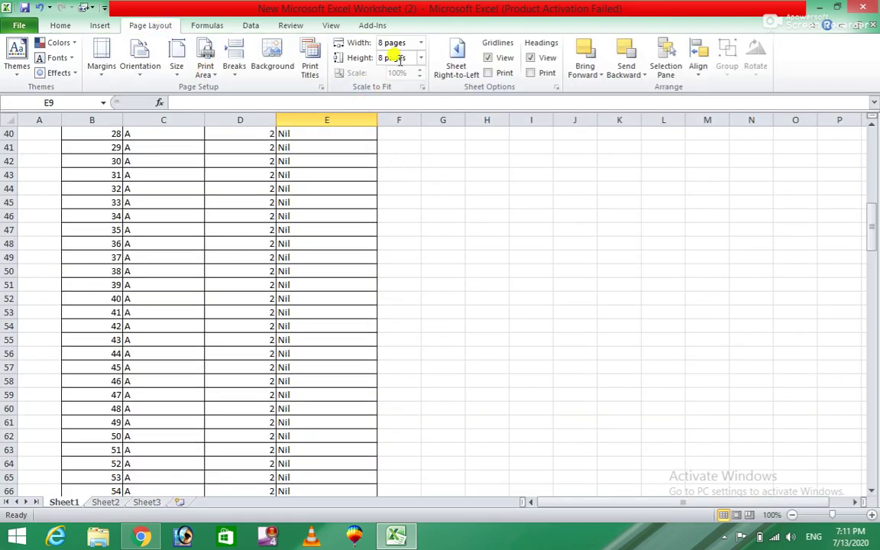
# - Set the fit-to scaling to 5 pages wide by 5 pages tall
pyautogui.click(421, 43)
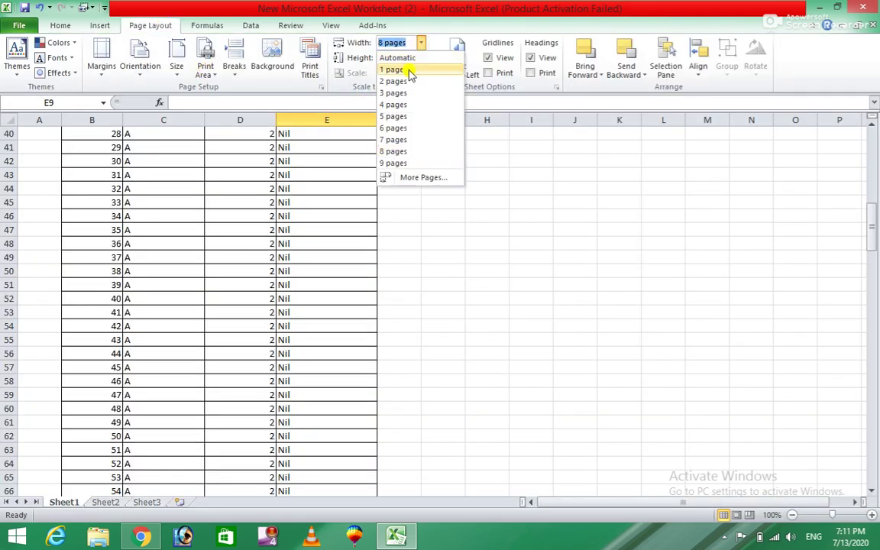
pyautogui.click(416, 44)
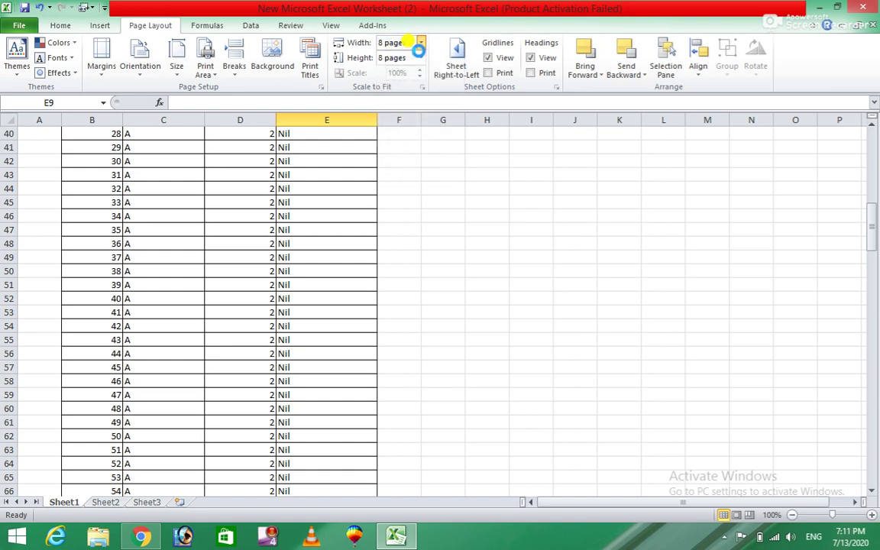
pyautogui.click(418, 59)
pyautogui.click(405, 131)
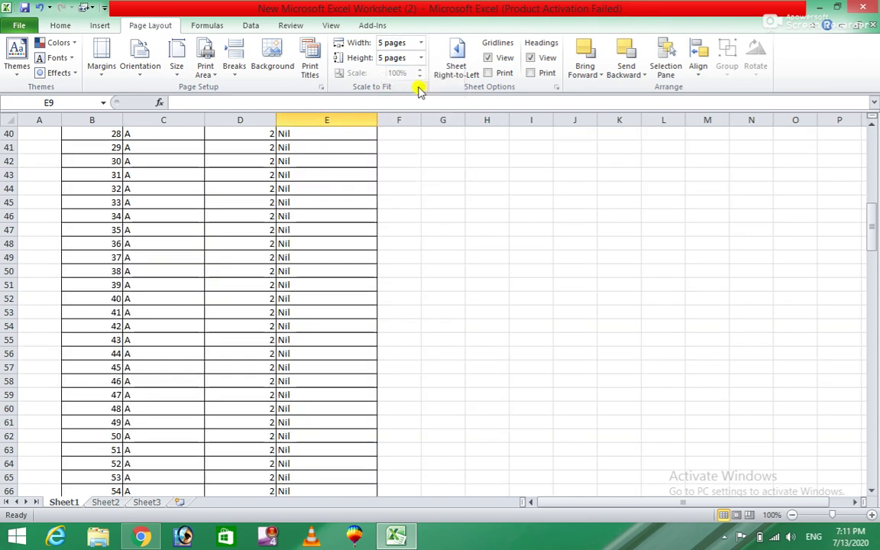
# - Select a block of student rows and then cell E42 in the remarks column
pyautogui.click(337, 228)
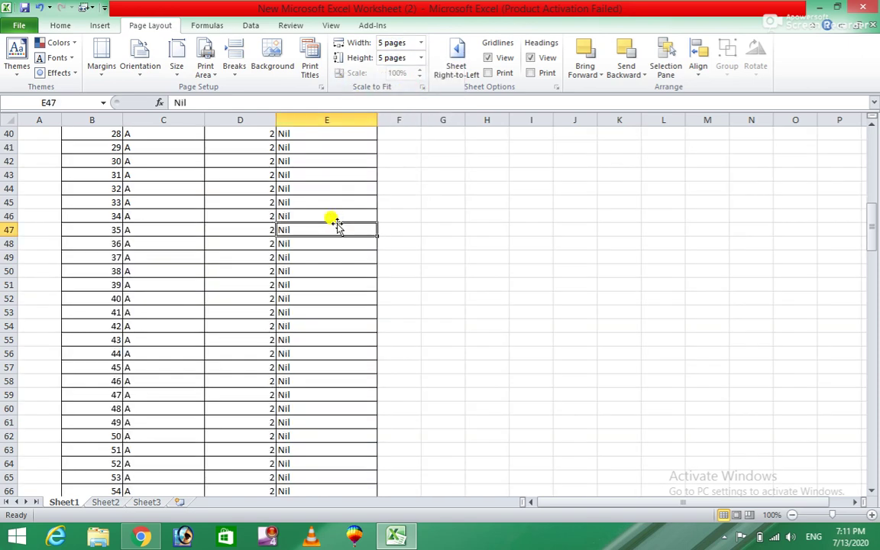
pyautogui.scroll(3, 275, 176)
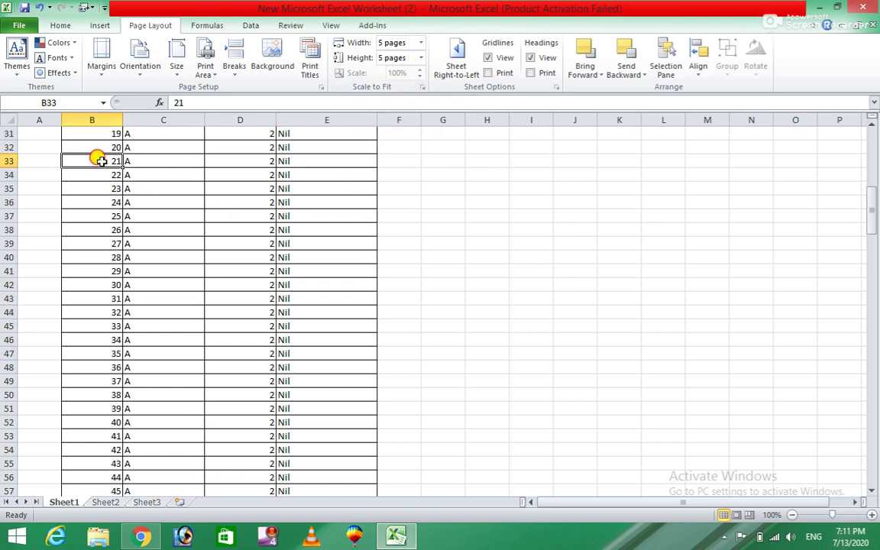
pyautogui.moveTo(97, 160); pyautogui.dragTo(325, 243)
pyautogui.click(354, 281)
pyautogui.scroll(3, 354, 279)
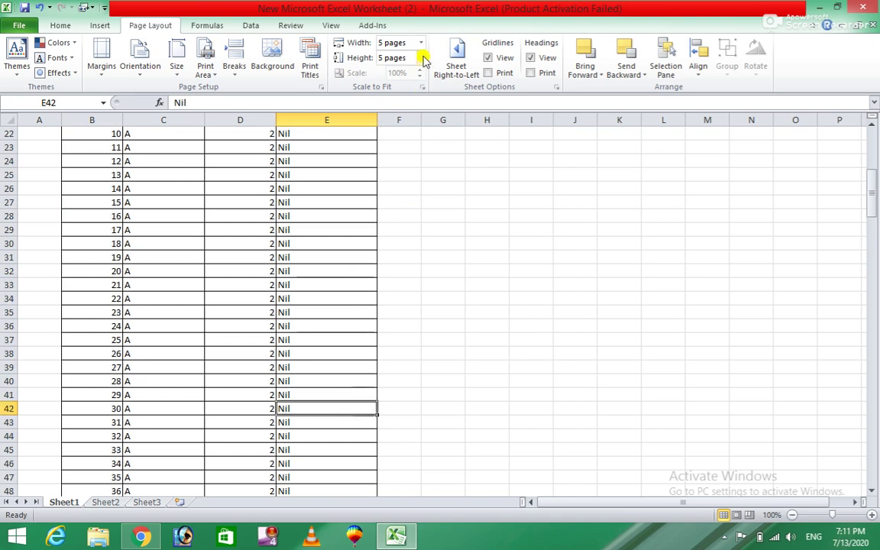
# - Change the fit to 4 pages wide by 4 pages tall, giving a 99% scale
pyautogui.click(420, 43)
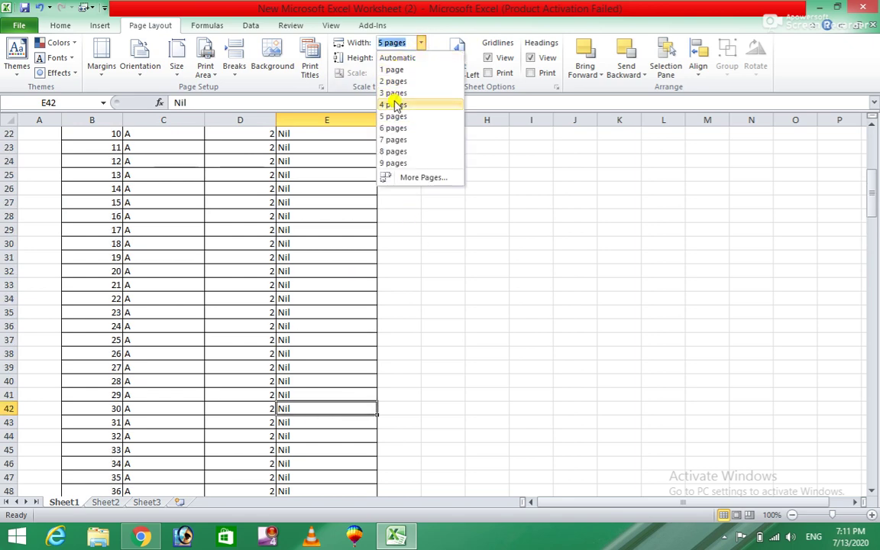
pyautogui.click(395, 104)
pyautogui.click(420, 58)
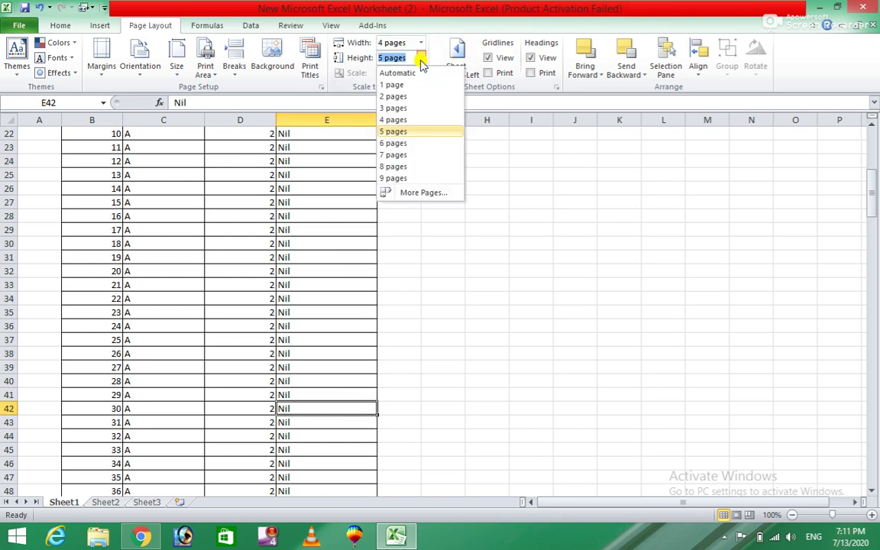
pyautogui.click(393, 120)
# - Select parts of the student table, clear the selection, and settle on cell E16
pyautogui.click(251, 211)
pyautogui.scroll(7, 251, 211)
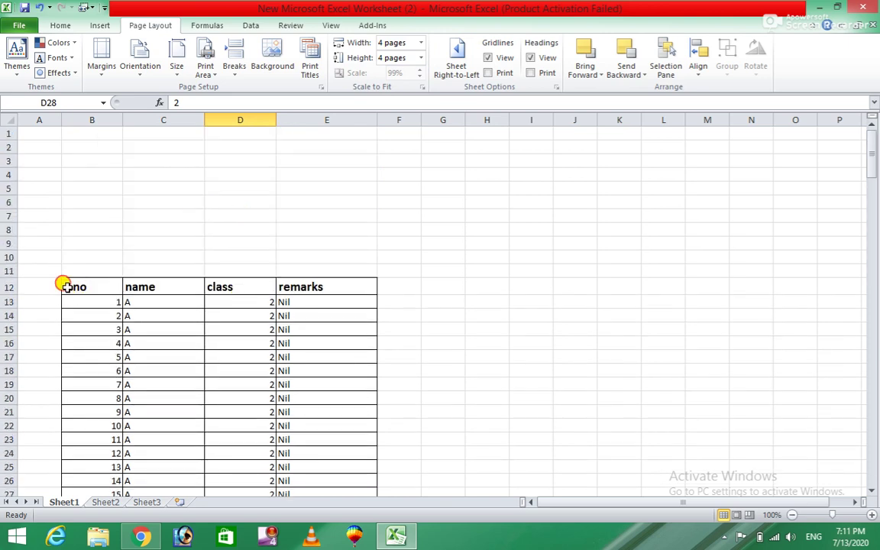
pyautogui.moveTo(65, 287); pyautogui.dragTo(267, 321)
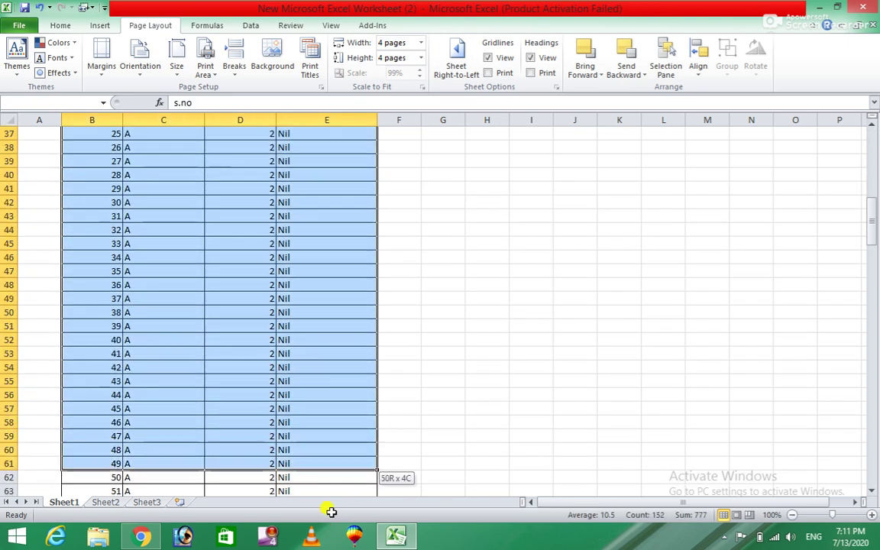
pyautogui.moveTo(327, 533); pyautogui.dragTo(334, 511)
pyautogui.click(301, 251)
pyautogui.scroll(3, 382, 233)
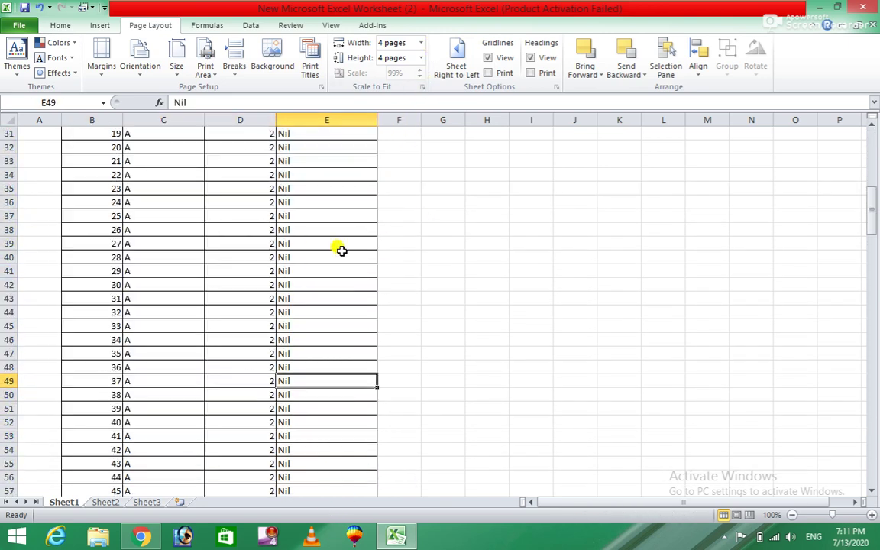
pyautogui.scroll(6, 275, 253)
pyautogui.scroll(4, 217, 248)
pyautogui.click(338, 344)
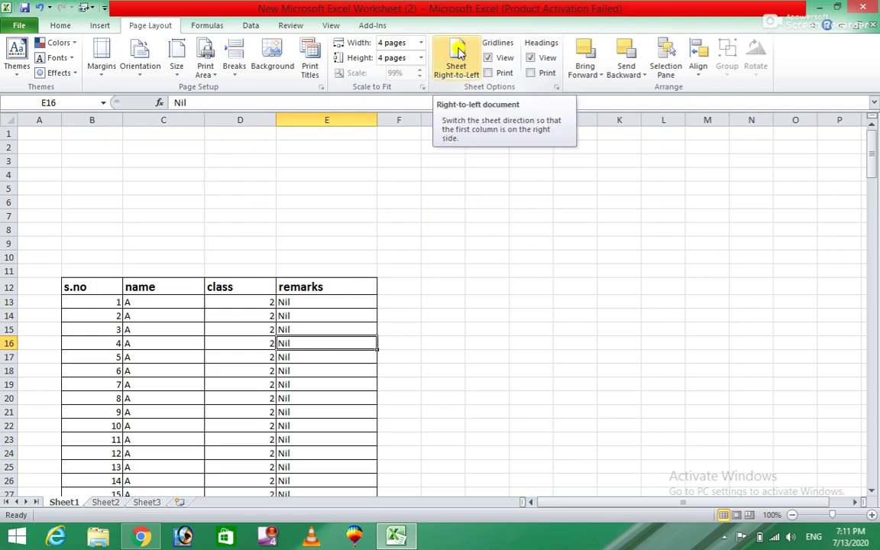
# - Flip the sheet to right-to-left layout and back to left-to-right
pyautogui.click(460, 50)
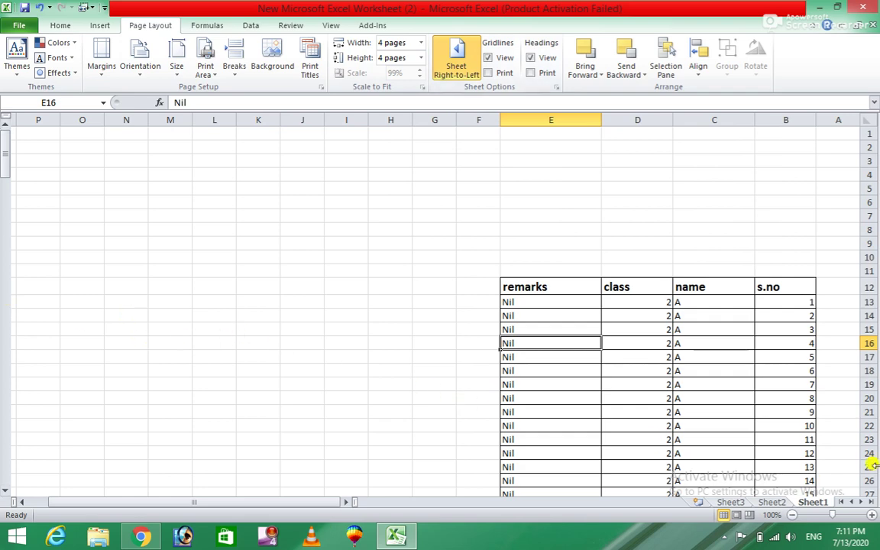
pyautogui.click(459, 61)
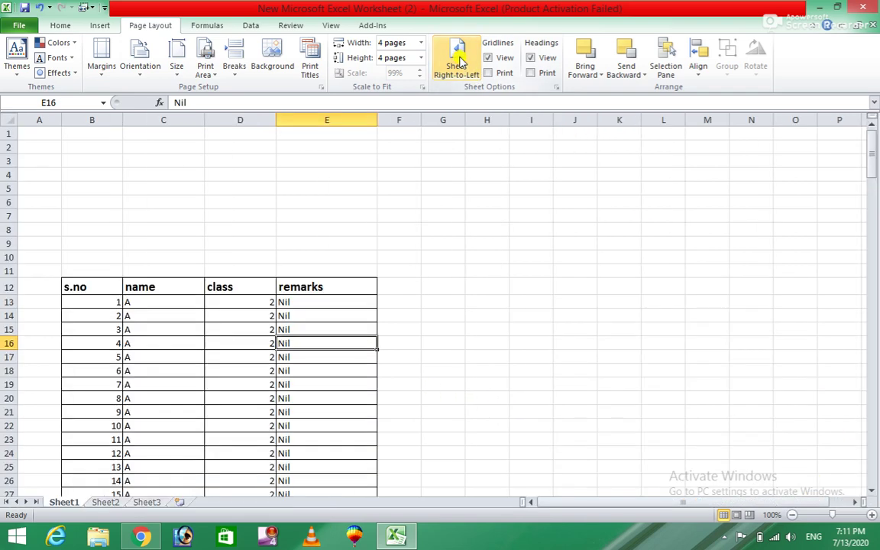
pyautogui.scroll(-1, 321, 327)
pyautogui.scroll(-1, 289, 294)
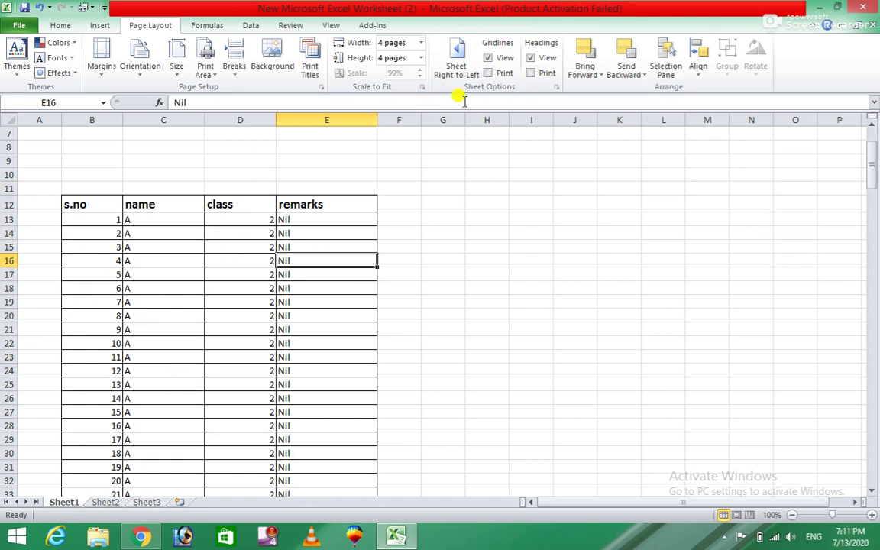
# - Hide and reshow on-screen gridlines and headings, leaving gridlines set to print
pyautogui.click(488, 58)
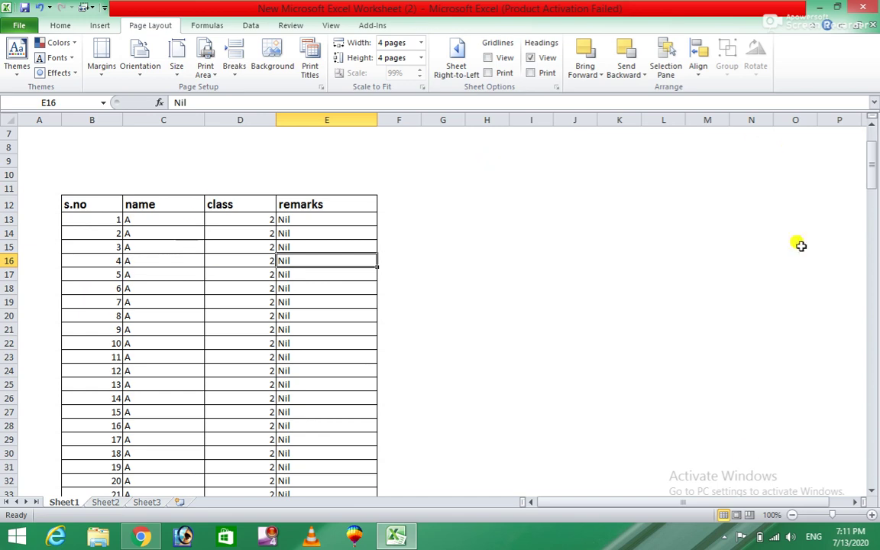
pyautogui.rightClick(489, 60)
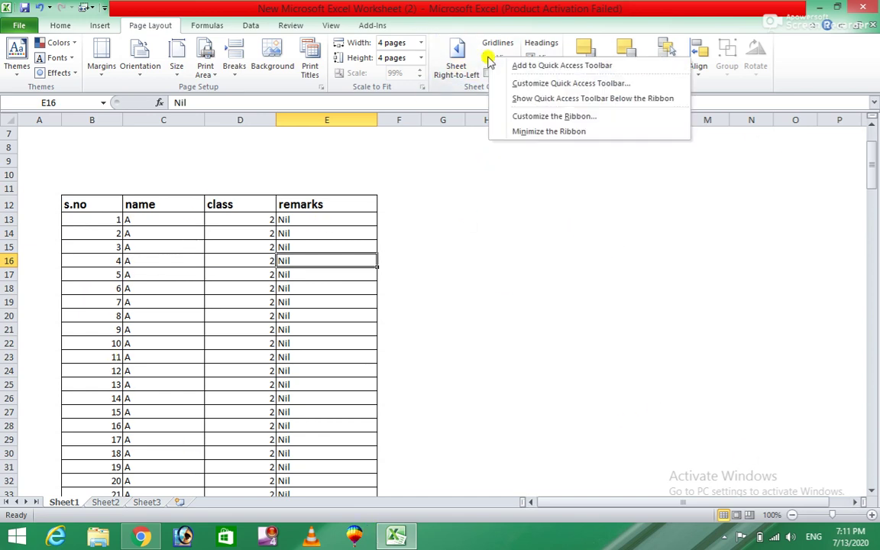
pyautogui.click(488, 57)
pyautogui.click(531, 58)
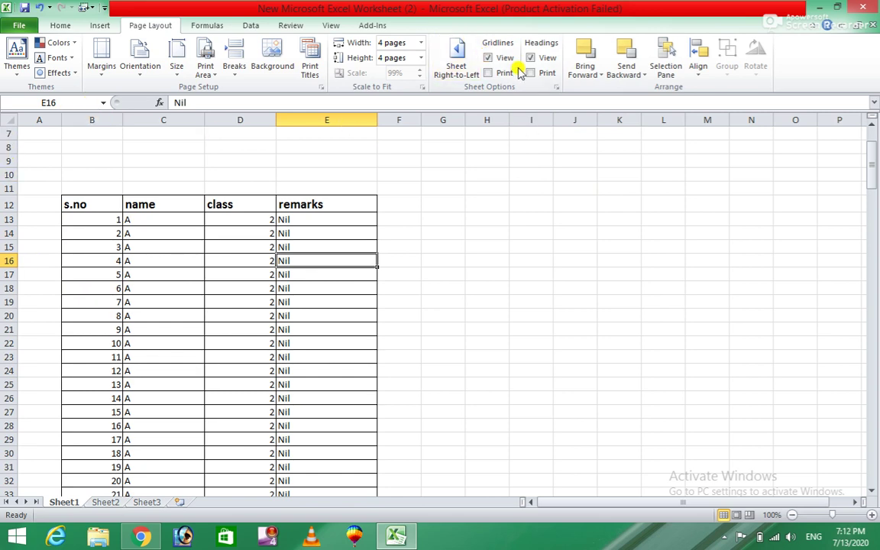
pyautogui.click(531, 59)
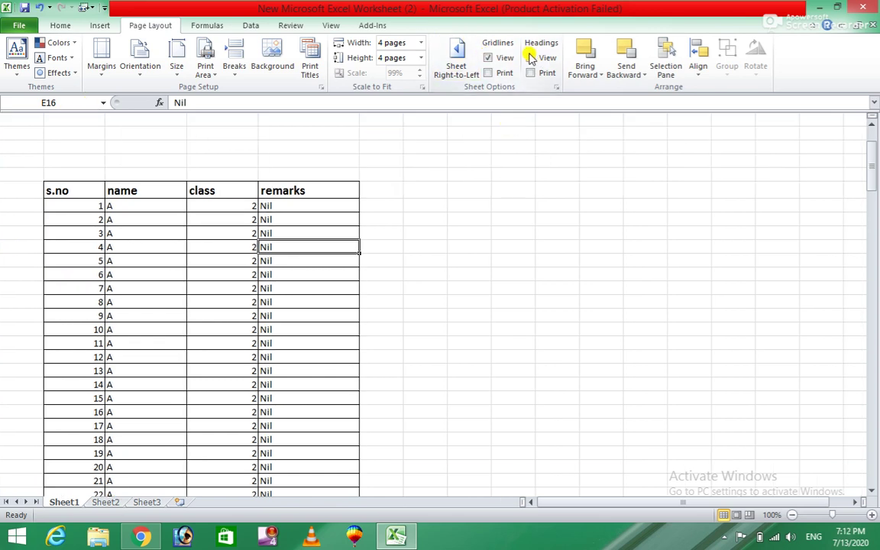
pyautogui.click(531, 59)
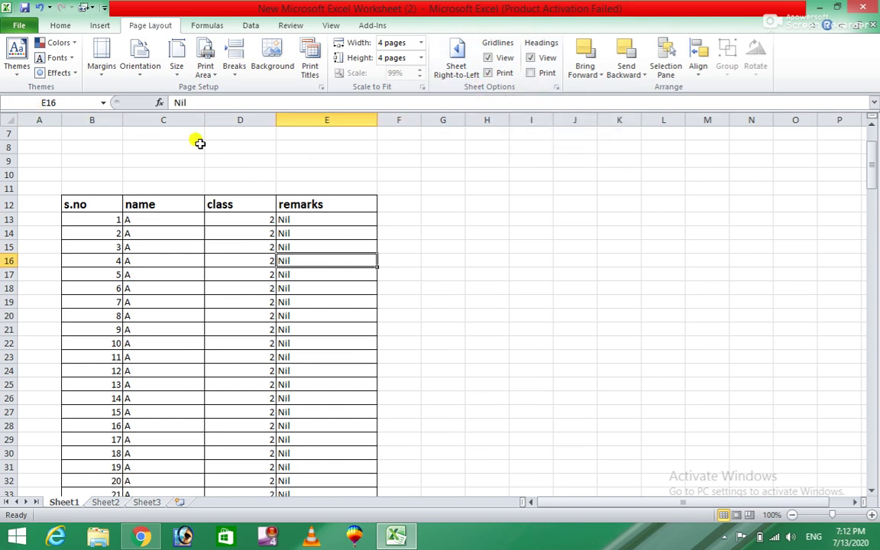
# - Preview the printout, switch print options from gridlines to row and column headings, and preview again
pyautogui.click(23, 31)
pyautogui.click(23, 205)
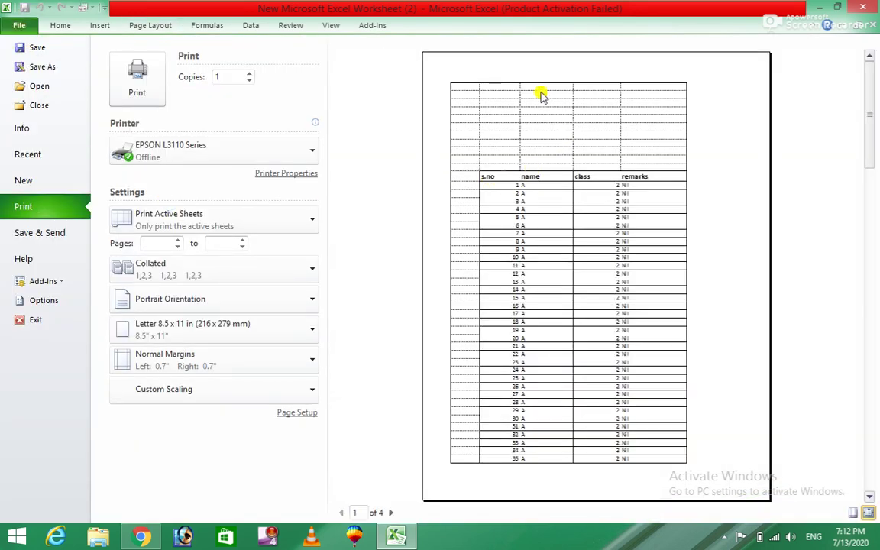
pyautogui.click(148, 26)
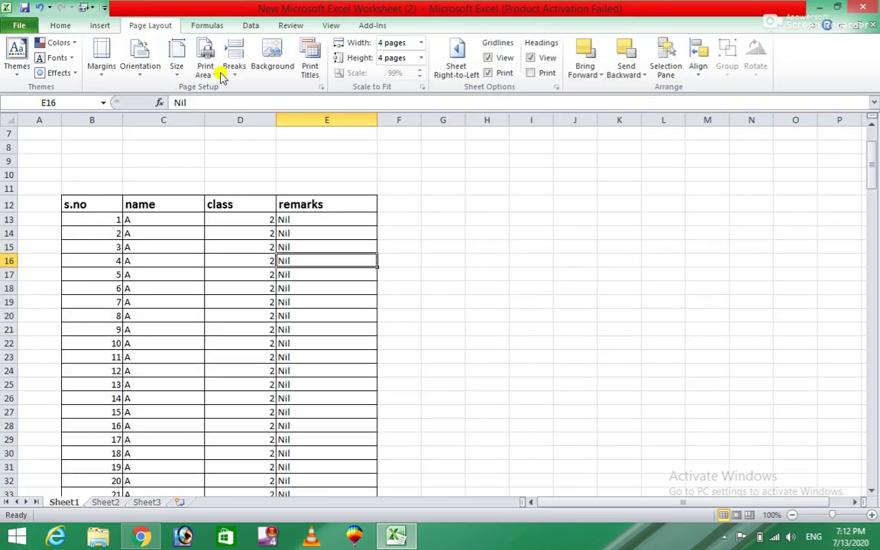
pyautogui.click(531, 74)
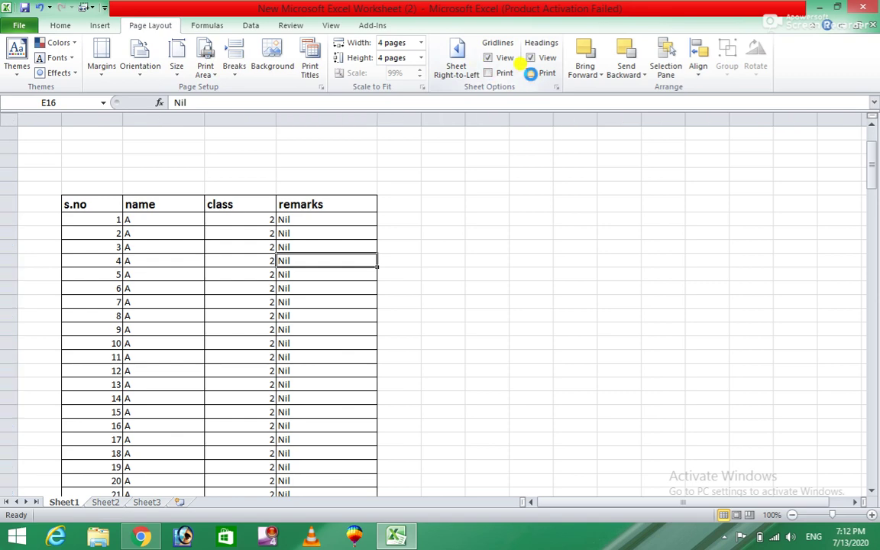
pyautogui.click(15, 23)
pyautogui.click(28, 205)
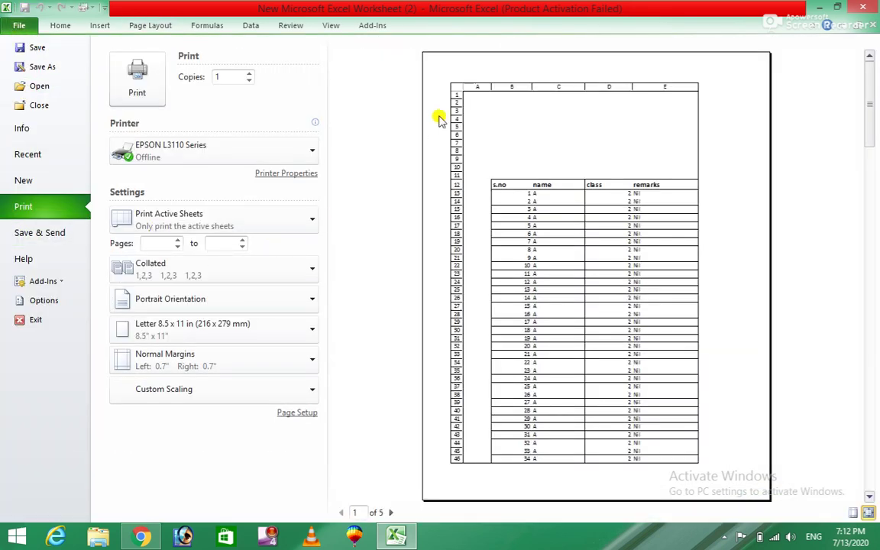
pyautogui.click(143, 24)
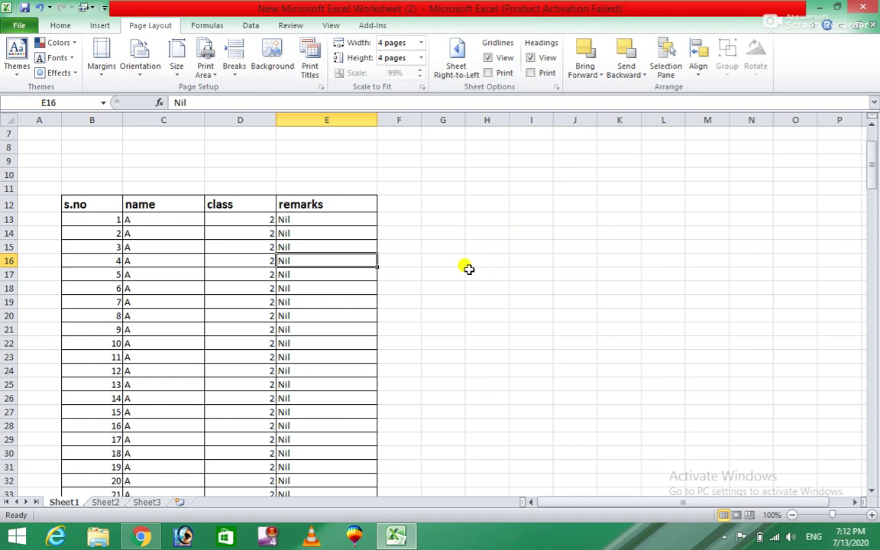
# - Set the 1234 picture as the sheet background
pyautogui.click(272, 55)
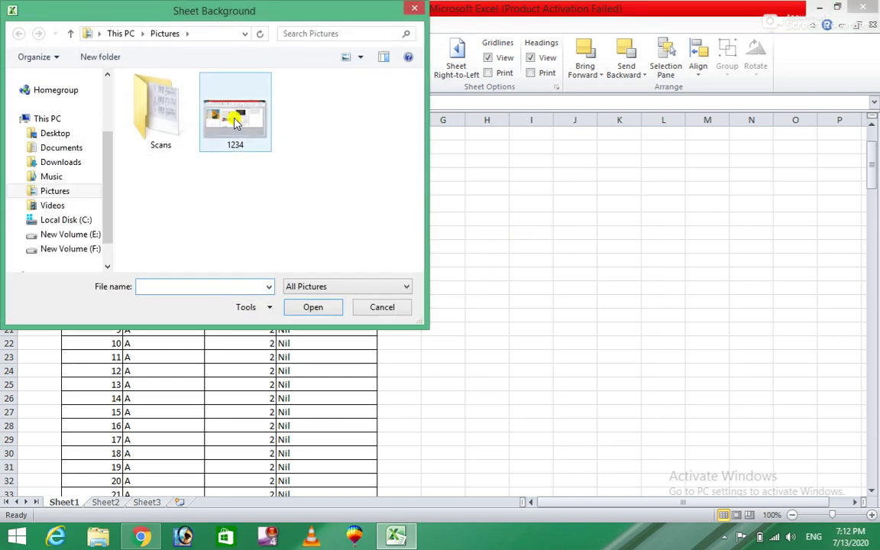
pyautogui.click(236, 123)
pyautogui.click(313, 307)
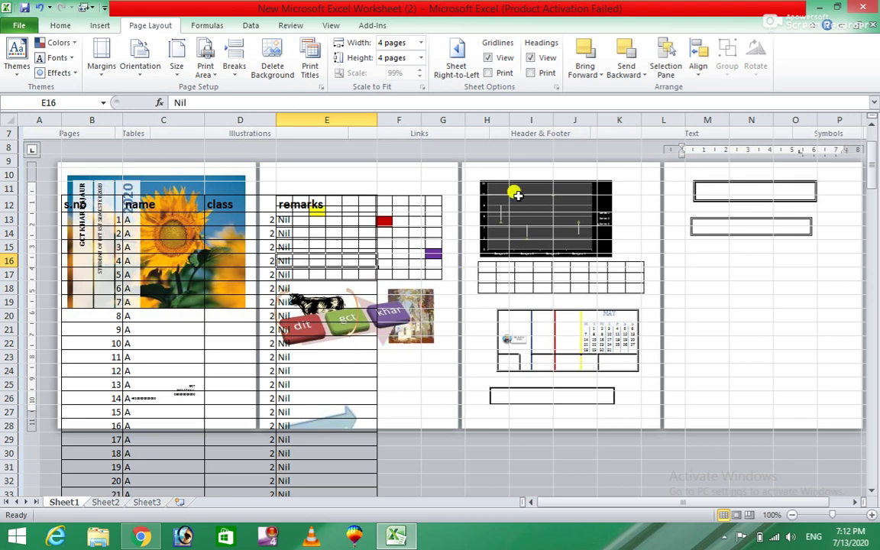
# - Check the Bring Forward options without changing anything, then delete the sheet background
pyautogui.click(600, 75)
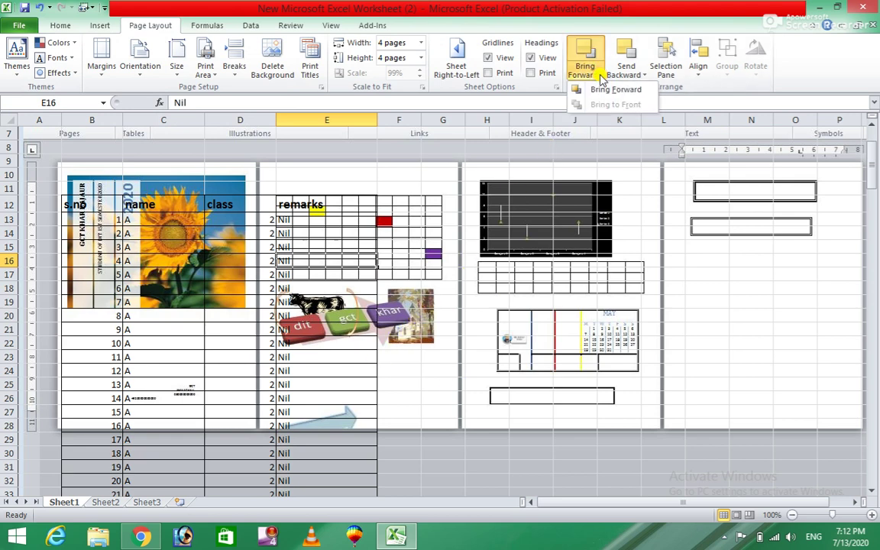
pyautogui.click(383, 336)
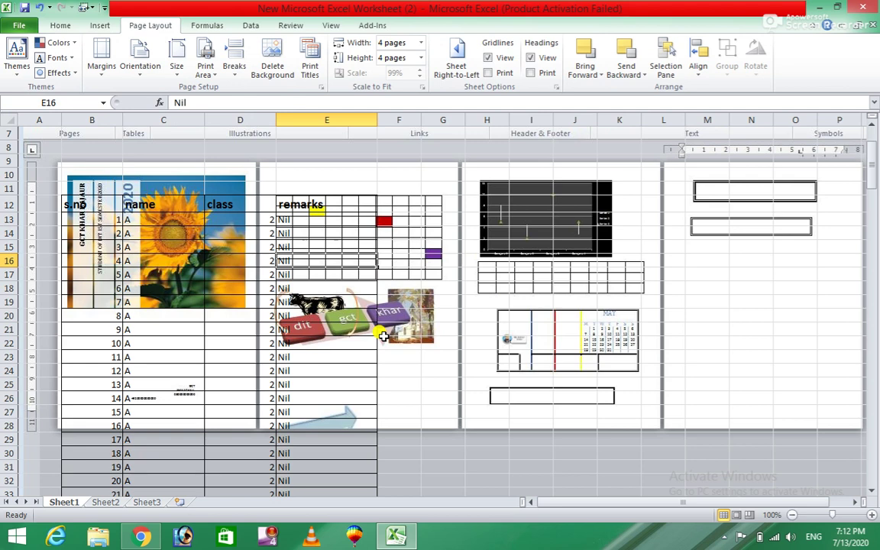
pyautogui.click(272, 61)
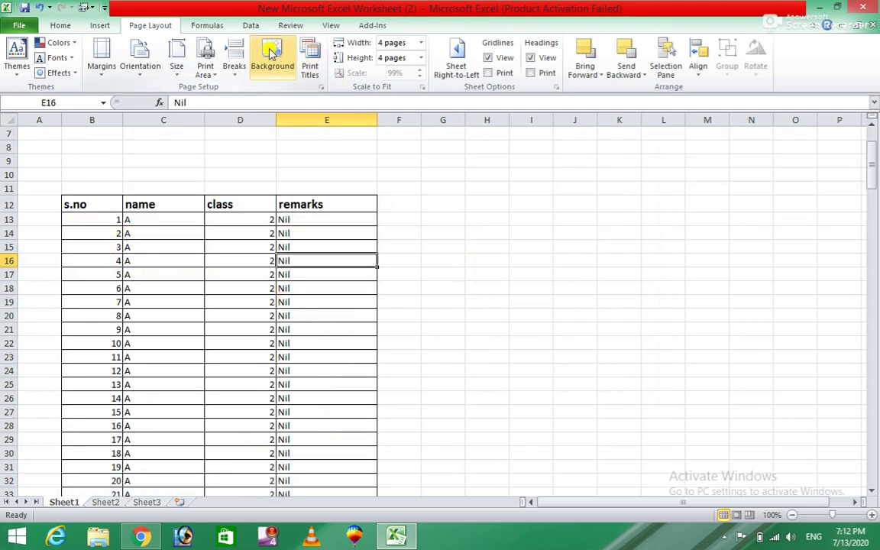
pyautogui.click(458, 244)
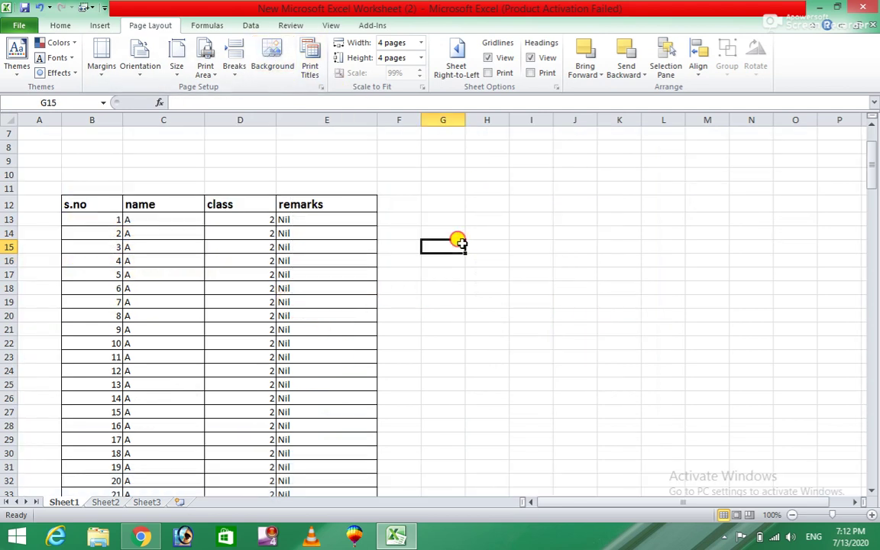
# - Minimize Excel to the desktop briefly, then return to the worksheet
pyautogui.click(813, 7)
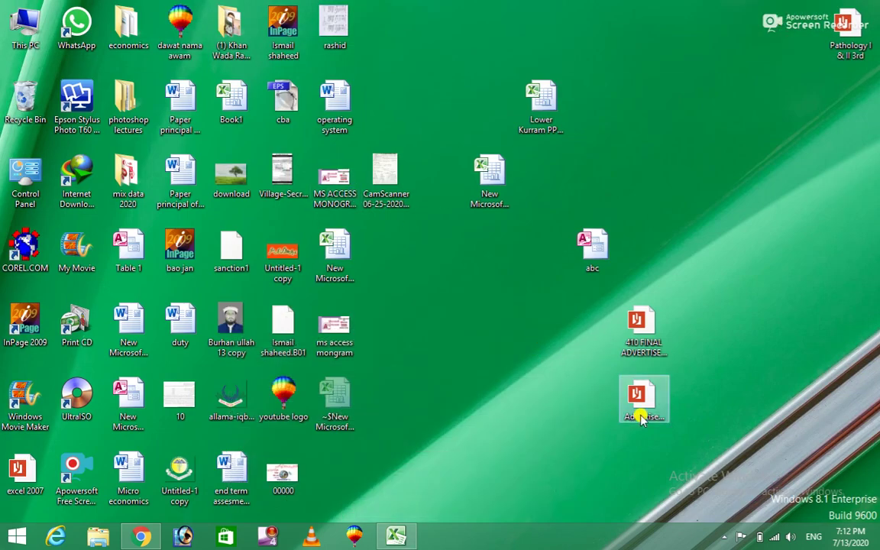
pyautogui.click(397, 536)
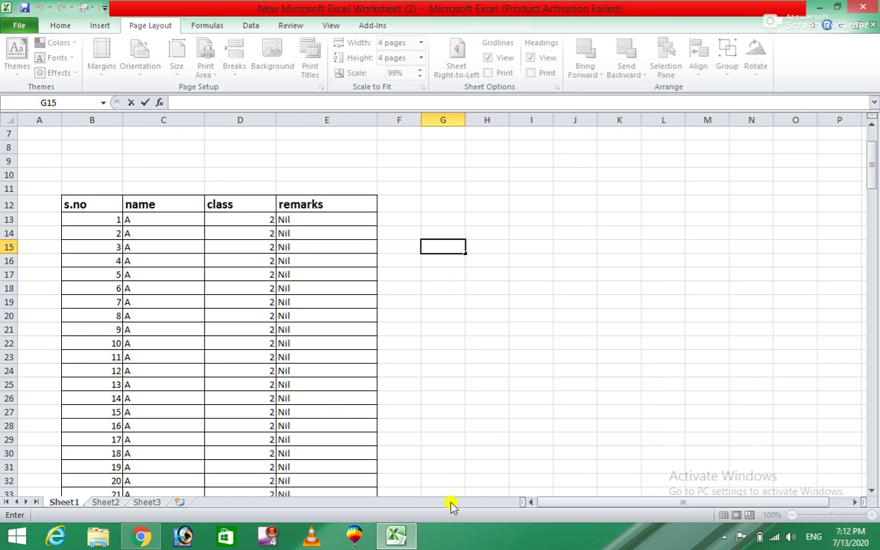
pyautogui.click(571, 221)
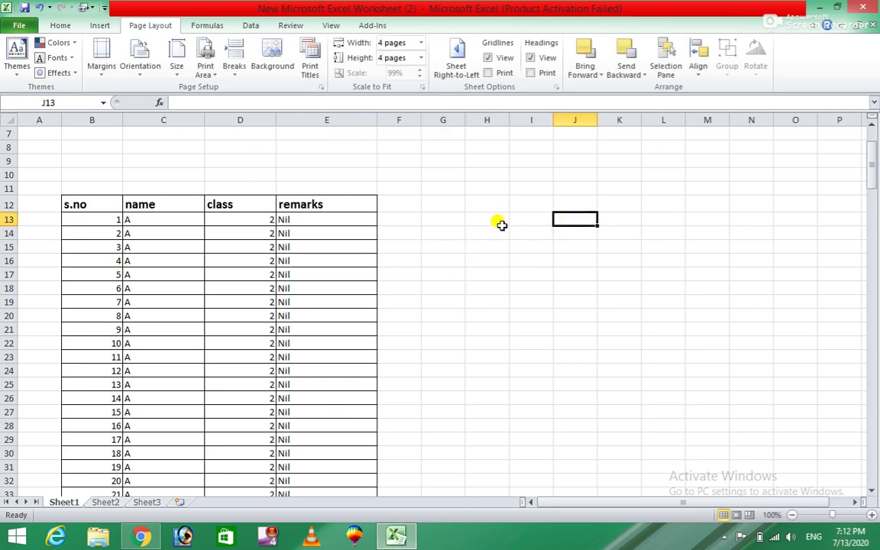
# - Copy the photo file from the desktop, then return to the Excel student list
pyautogui.click(395, 539)
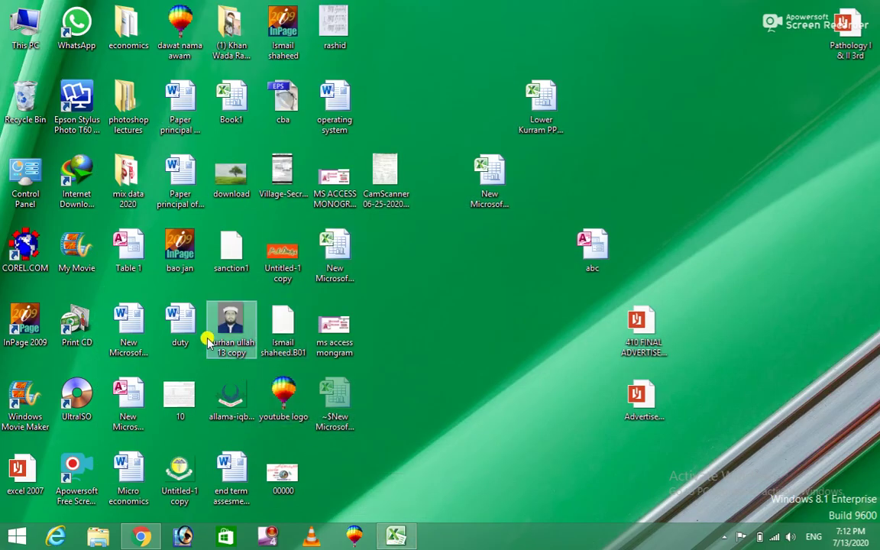
pyautogui.rightClick(227, 324)
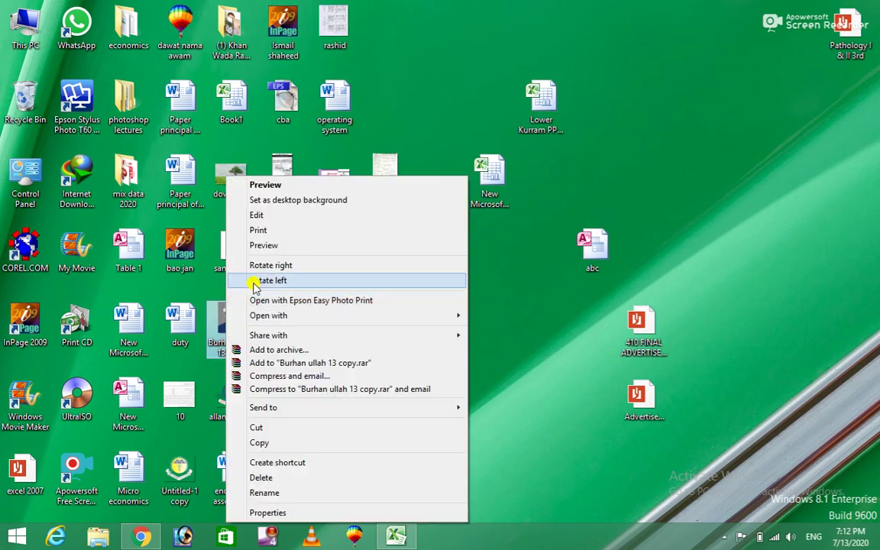
pyautogui.click(258, 443)
pyautogui.click(395, 537)
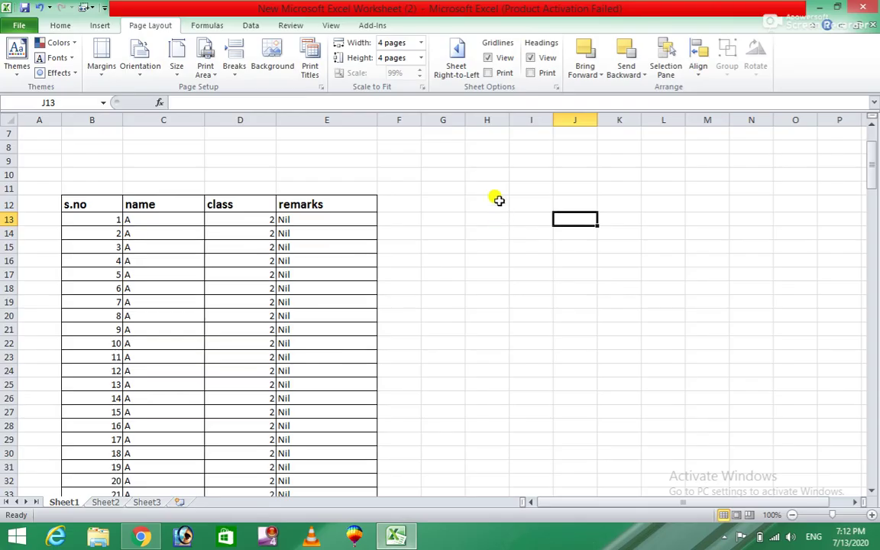
pyautogui.click(485, 203)
pyautogui.rightClick(487, 201)
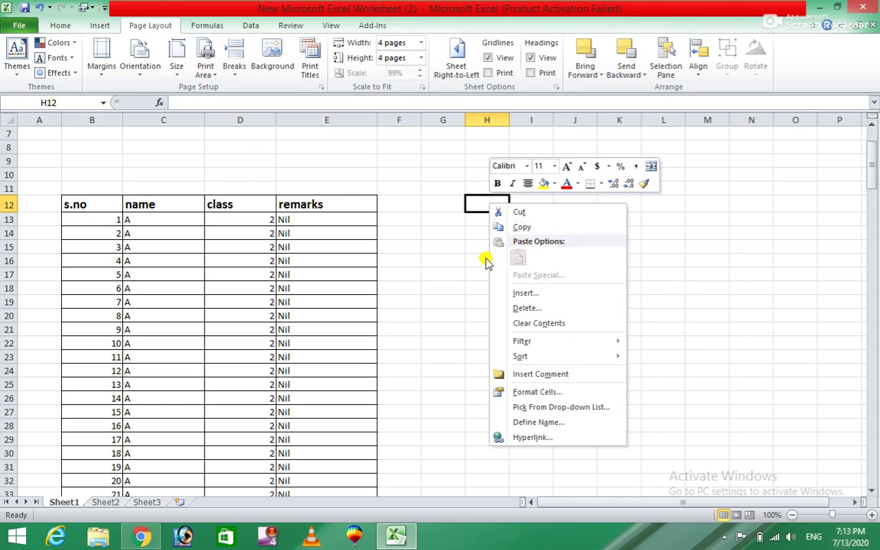
pyautogui.click(469, 325)
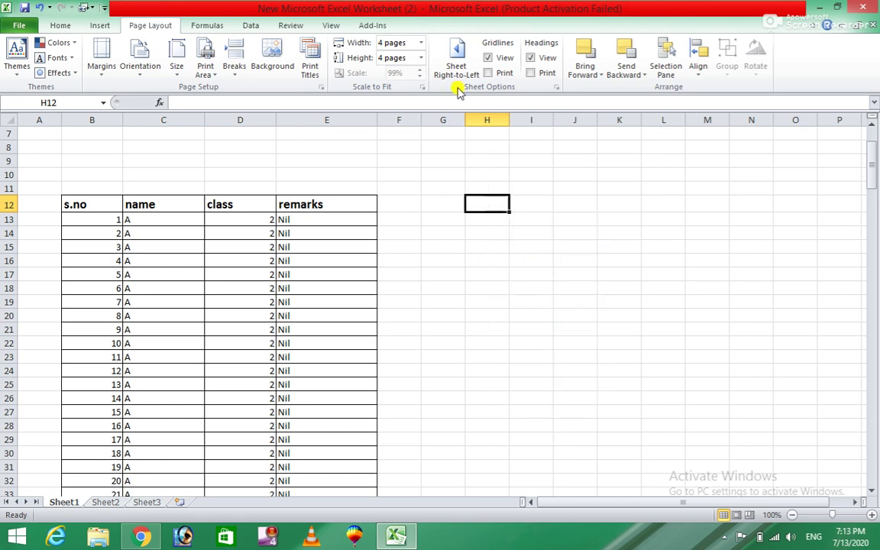
pyautogui.click(279, 59)
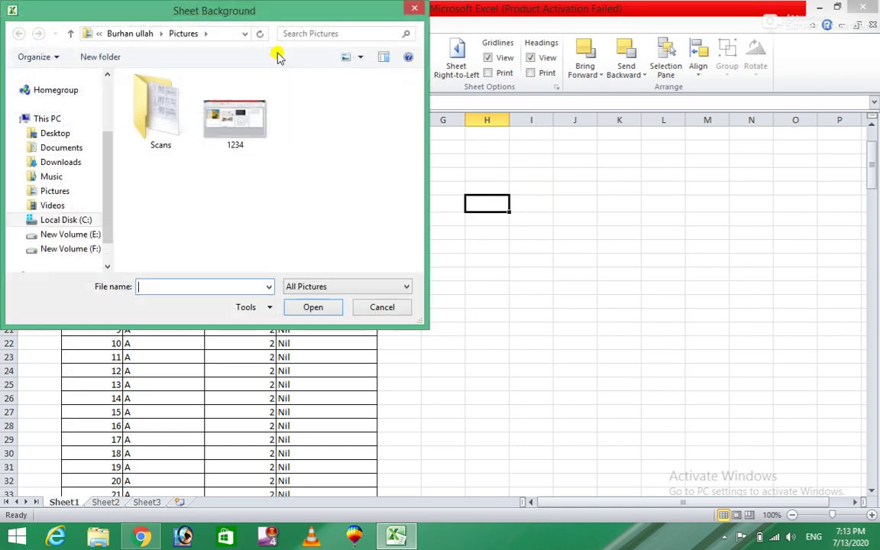
pyautogui.doubleClick(146, 116)
pyautogui.click(148, 114)
pyautogui.click(296, 307)
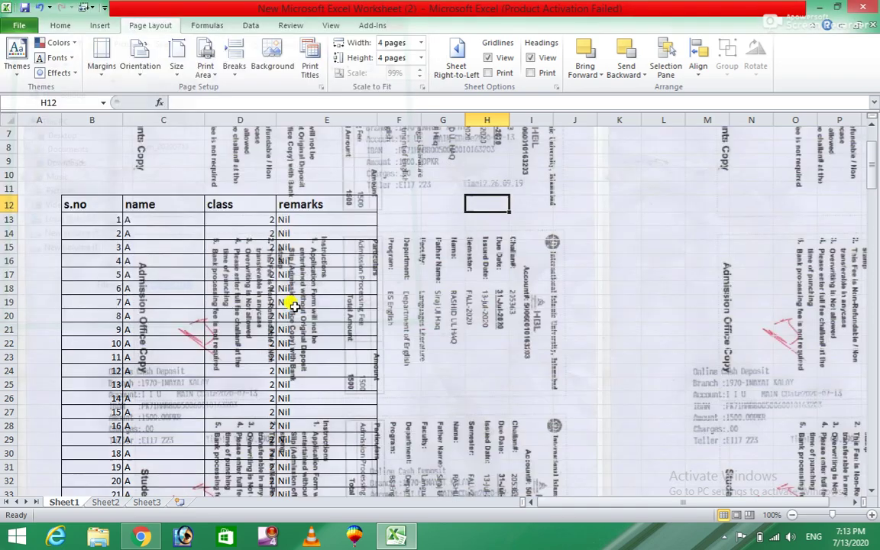
pyautogui.scroll(-5, 555, 248)
pyautogui.scroll(4, 555, 246)
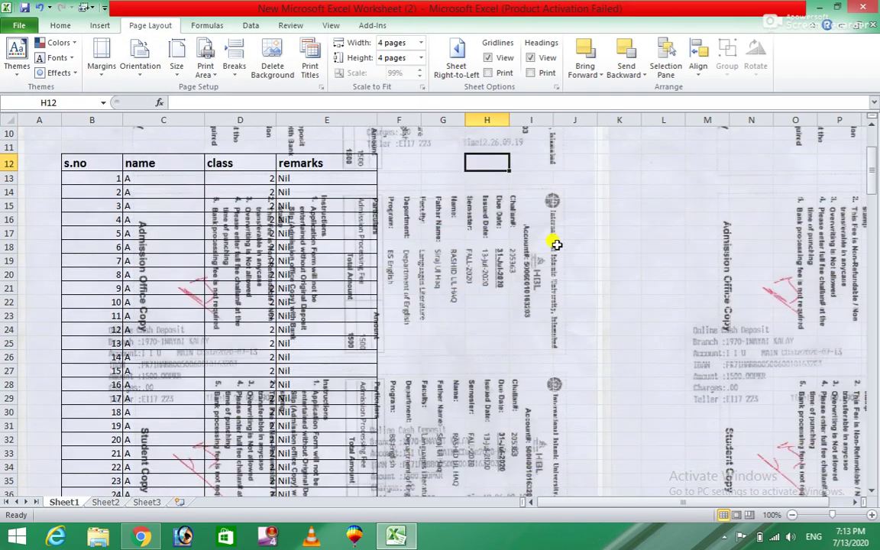
pyautogui.scroll(3, 556, 244)
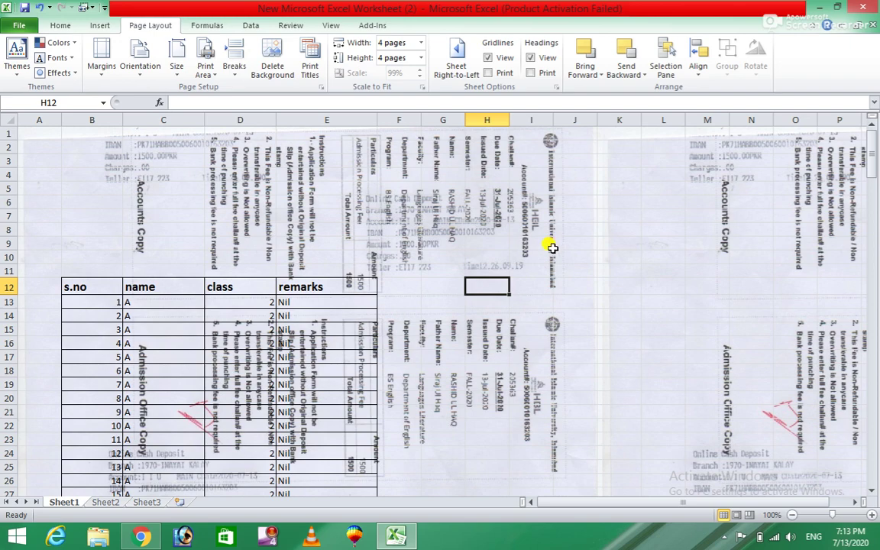
pyautogui.hotkey('alt', 'p')
pyautogui.press('g')
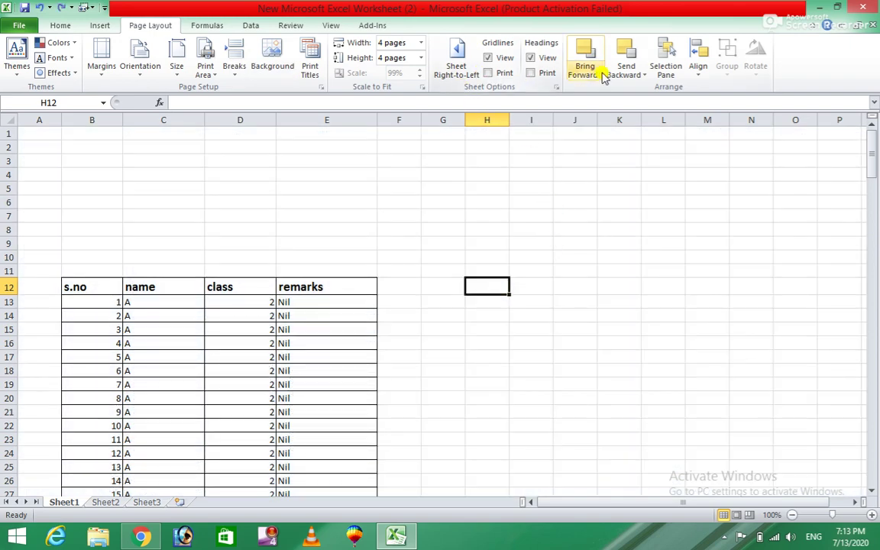
pyautogui.click(593, 76)
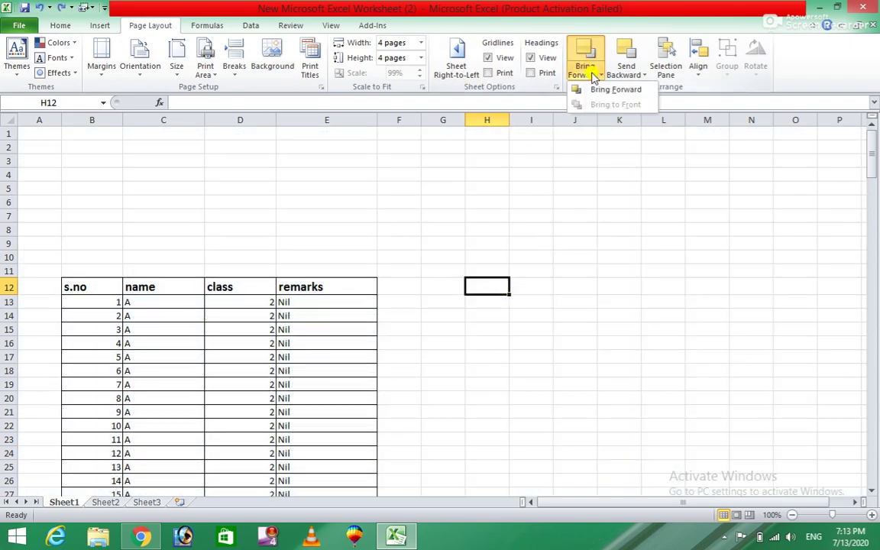
pyautogui.click(583, 182)
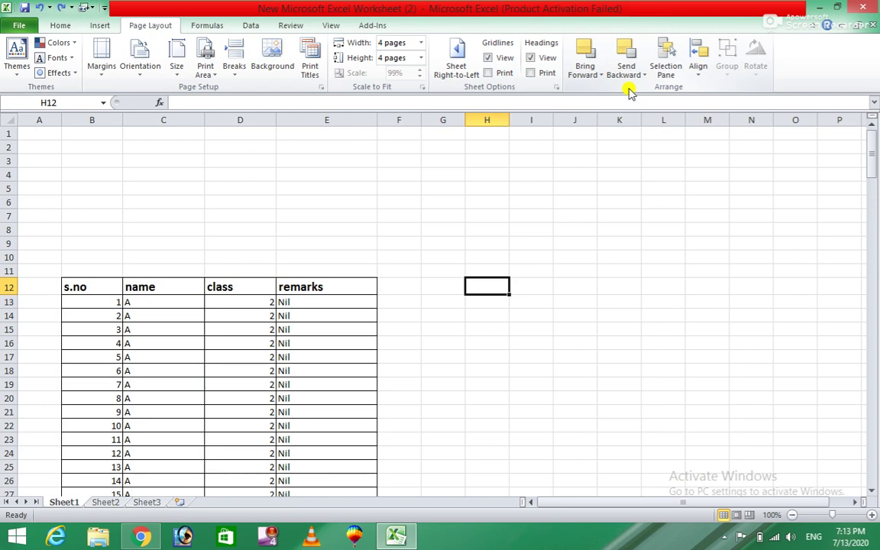
pyautogui.click(665, 68)
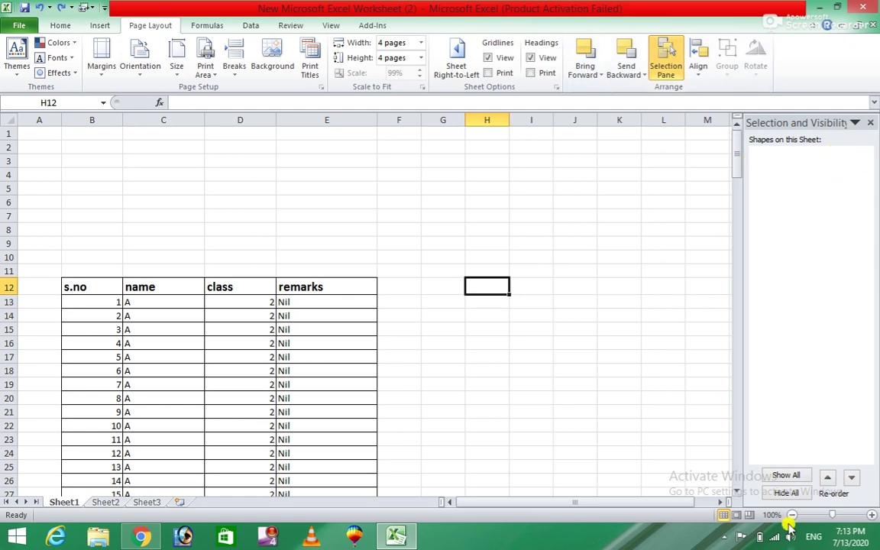
pyautogui.click(666, 62)
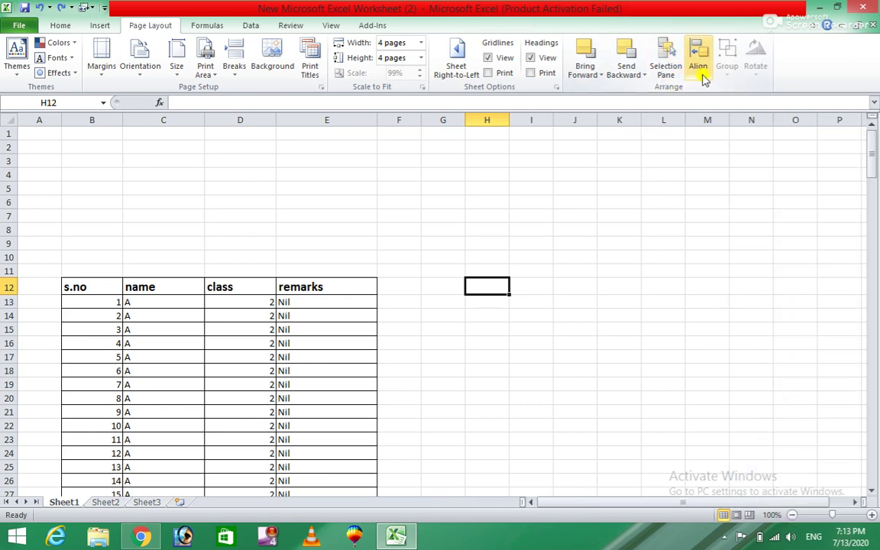
pyautogui.click(700, 70)
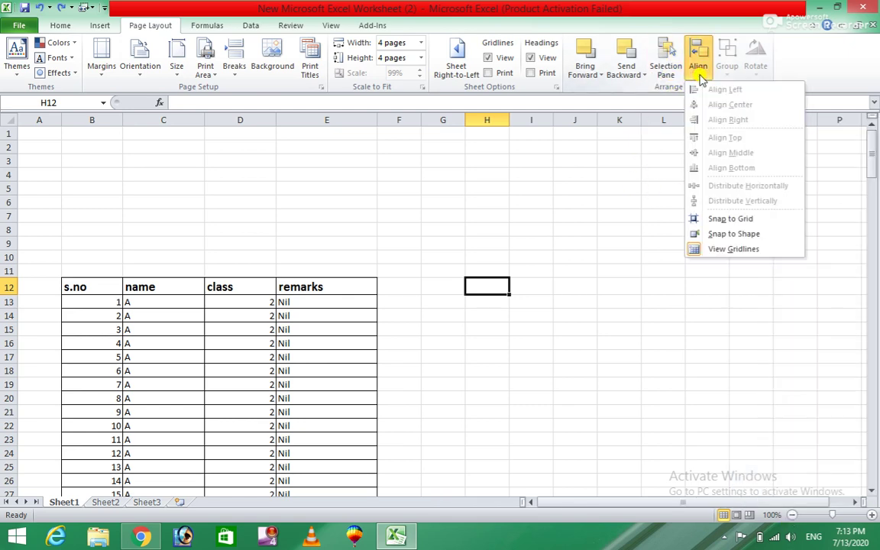
pyautogui.click(622, 291)
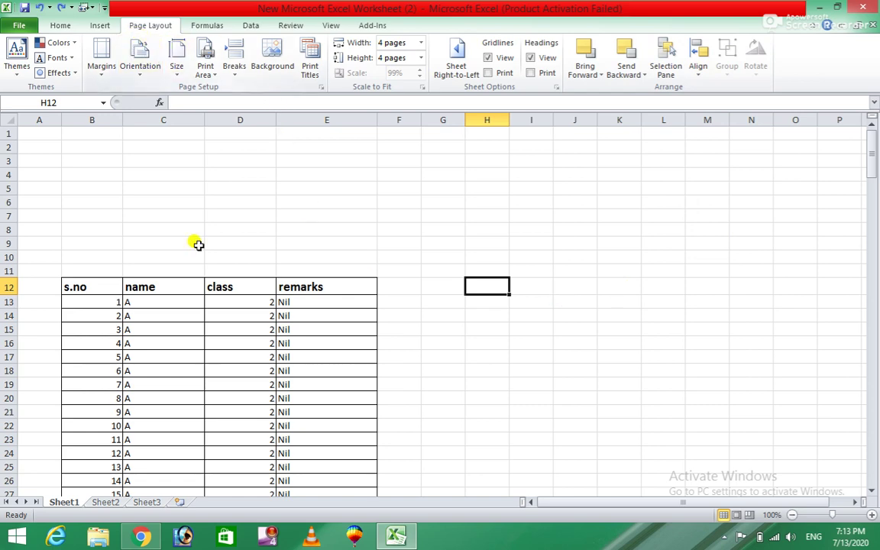
# - Show the Formulas ribbon commands in place of Page Layout
pyautogui.click(204, 27)
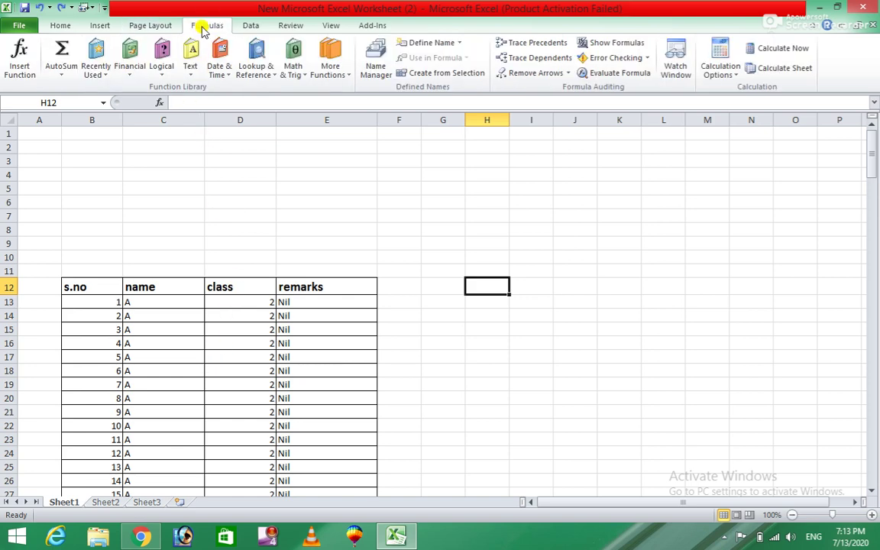